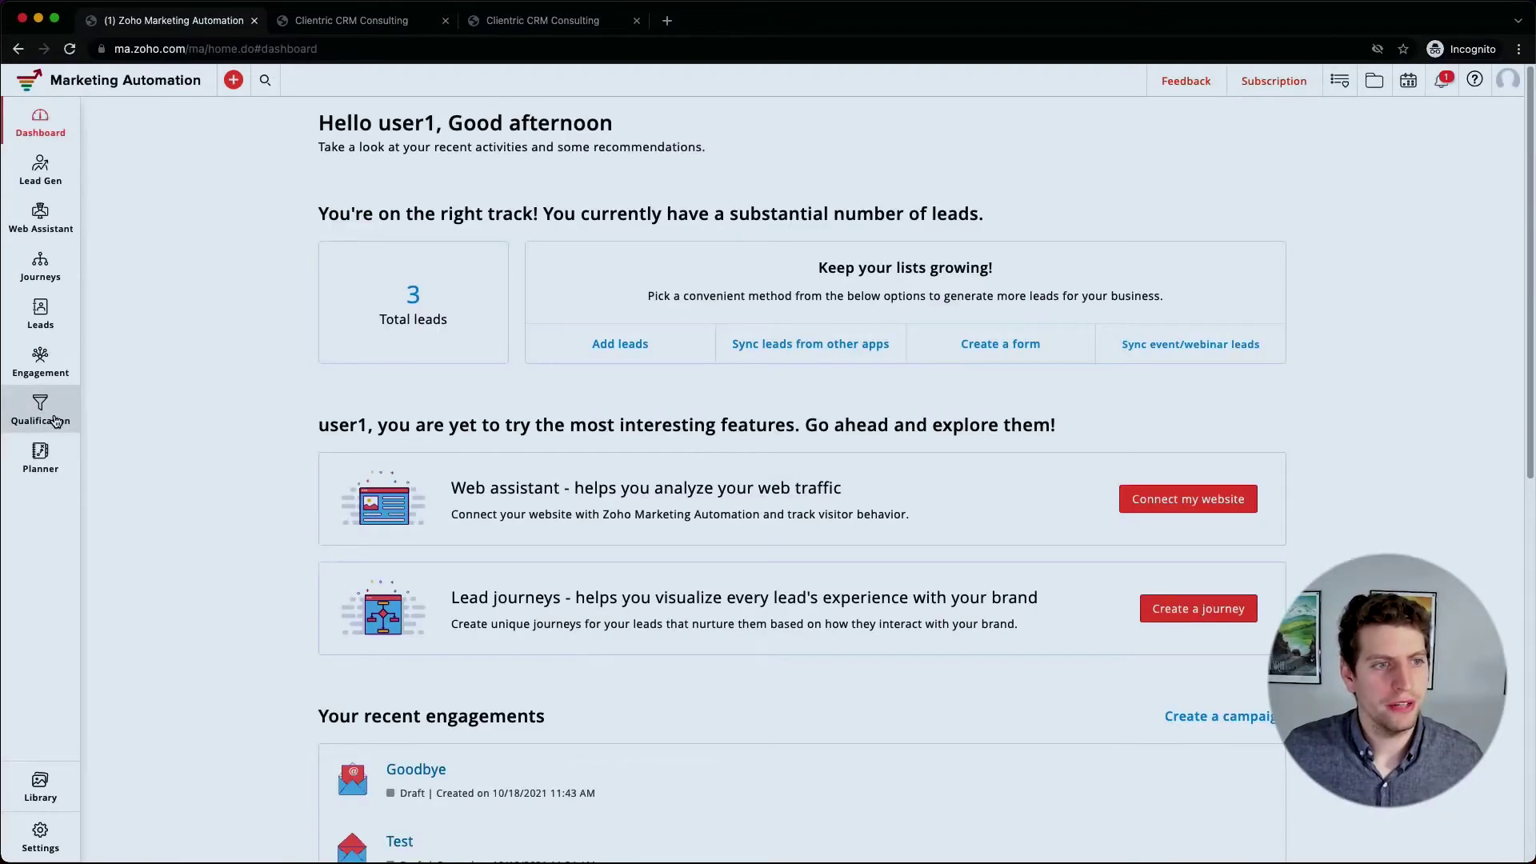
Open Lead scoring and review activity scores such as Unique Open 10 and Multiple Click 25
click(55, 414)
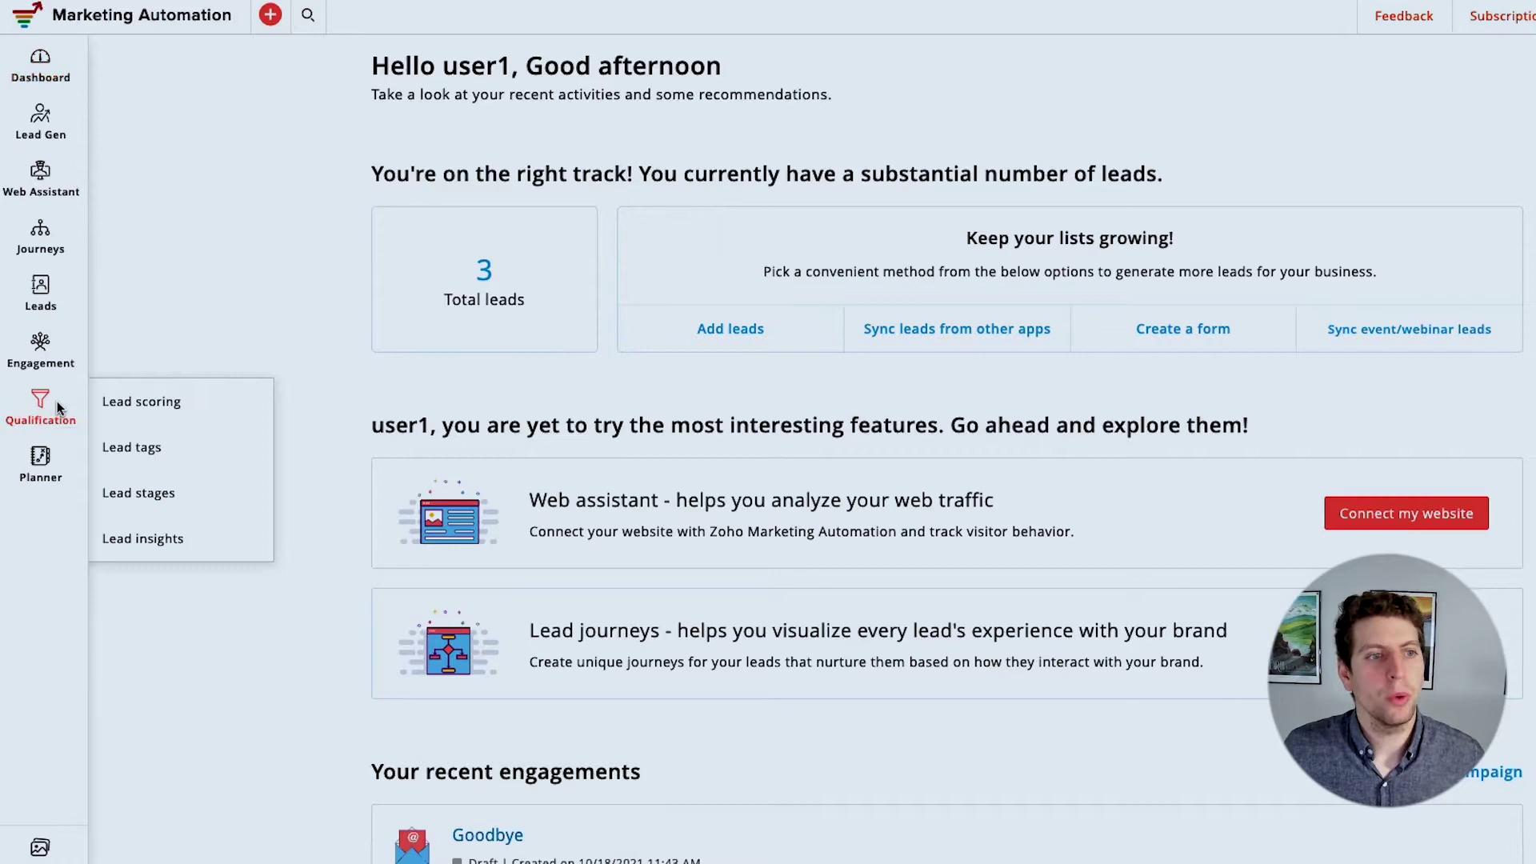
mouse_move(44, 412)
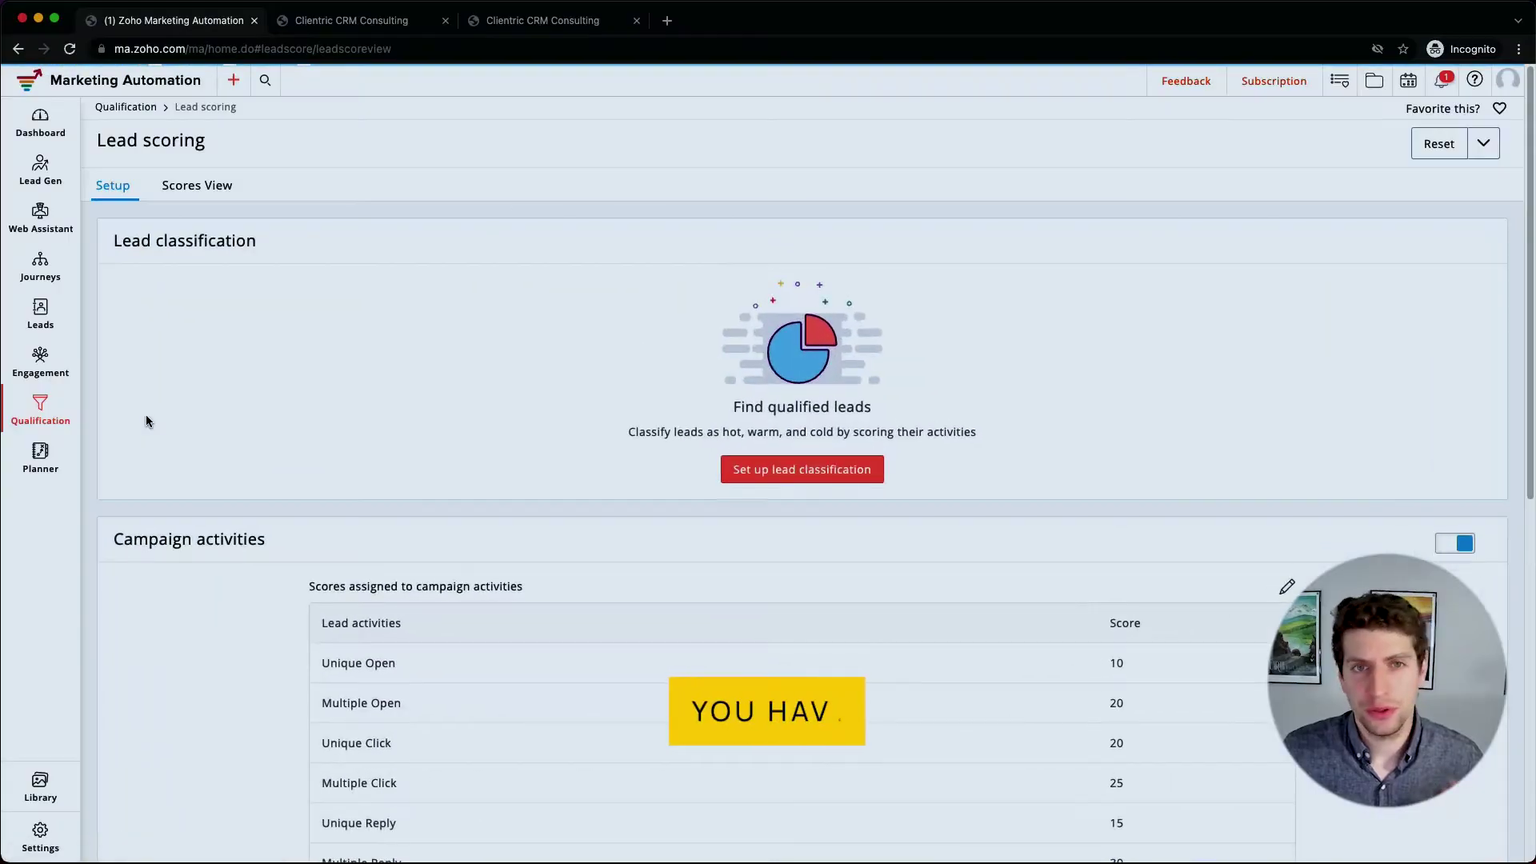
scroll(397, 526, down, 10)
scroll(395, 521, up, 10)
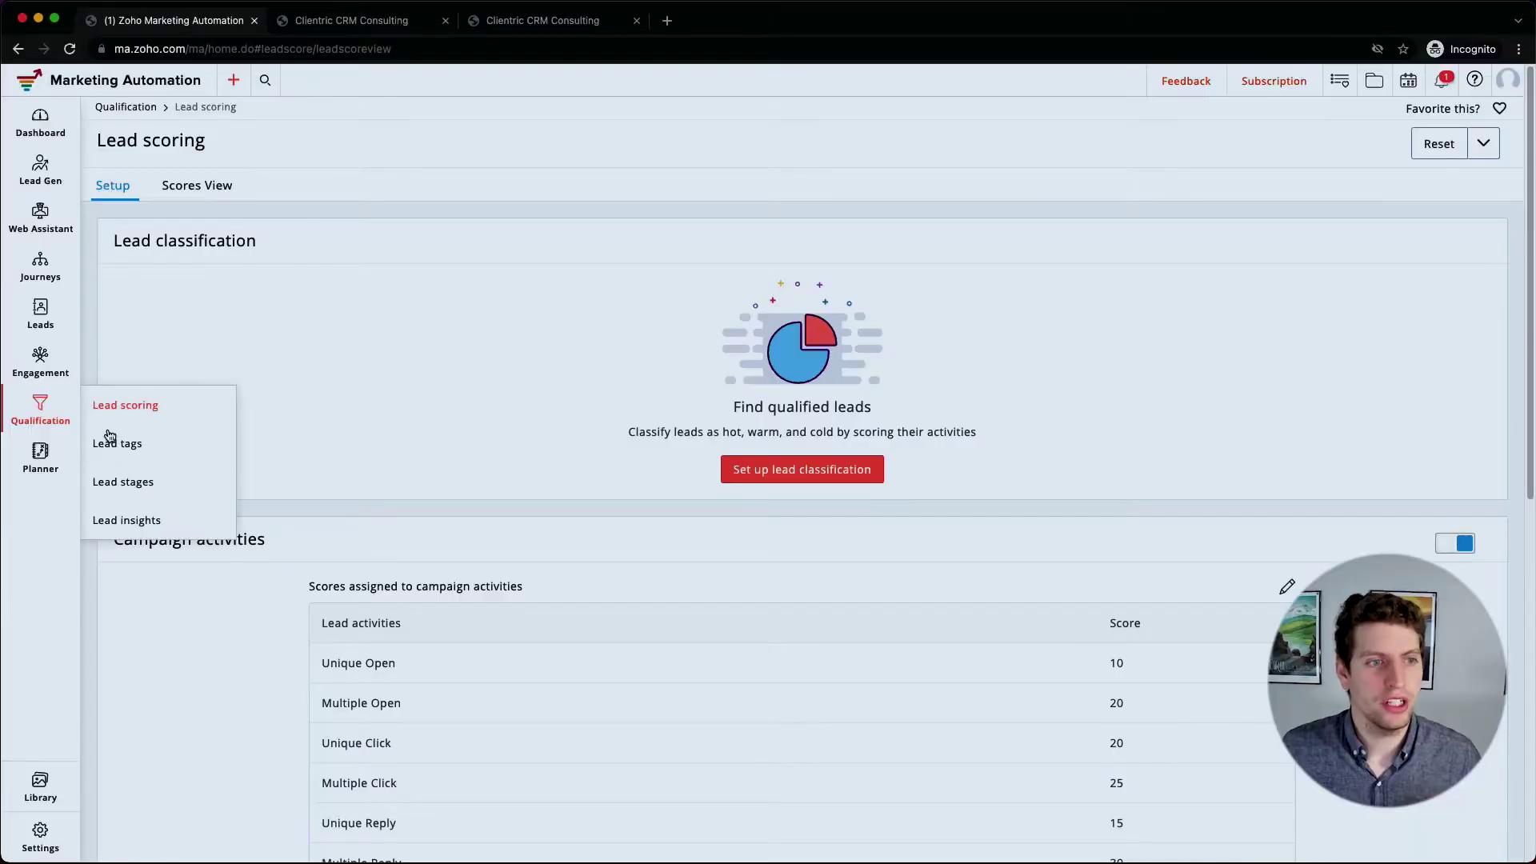
Go to the Lead tags page, which shows the empty My tags list
click(145, 443)
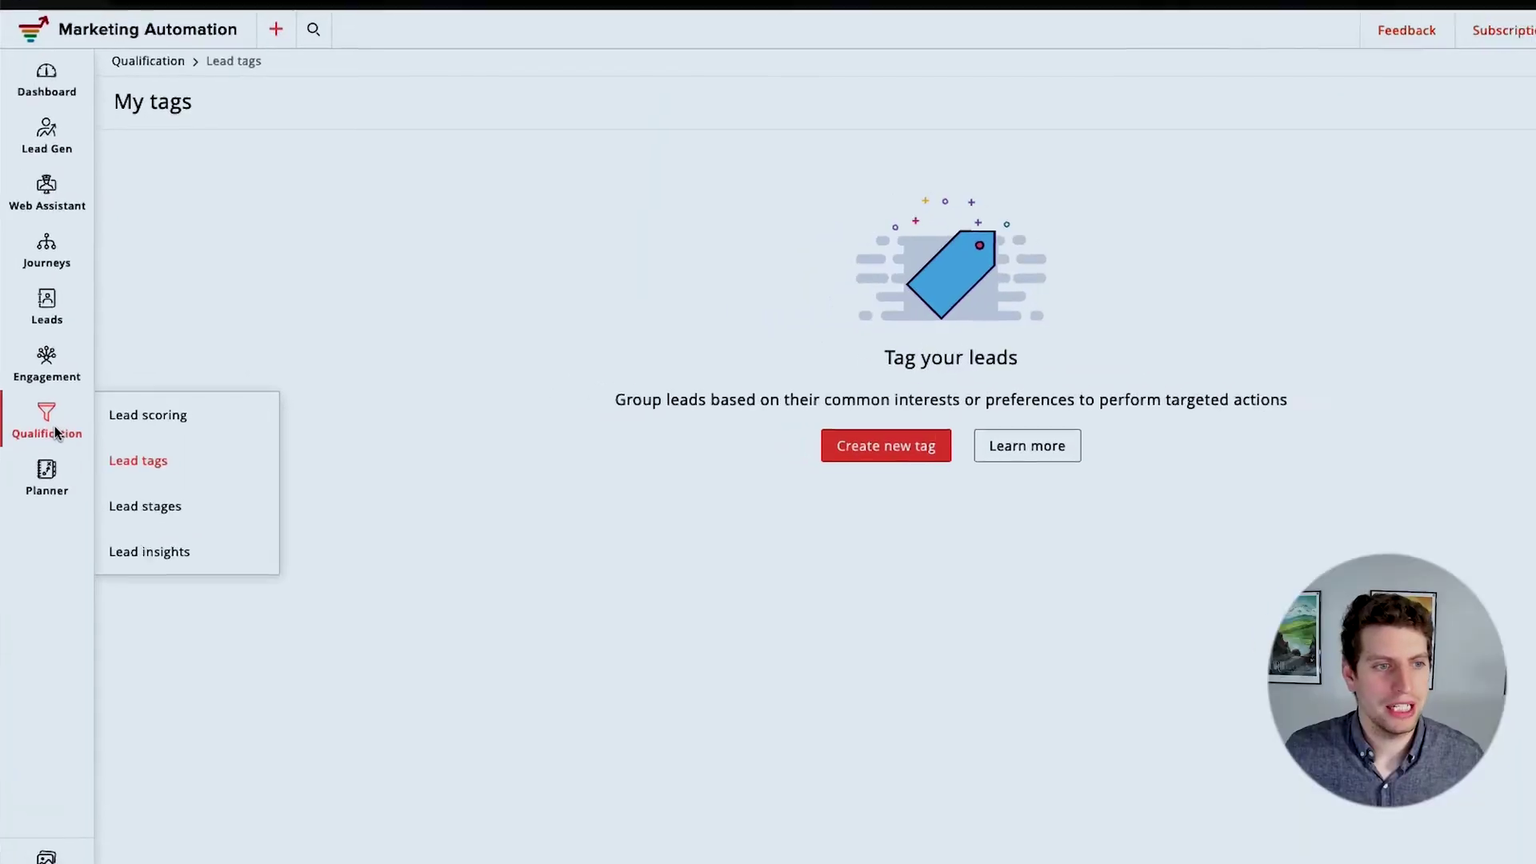
Open the Lead stages page listing the five default stages
click(145, 512)
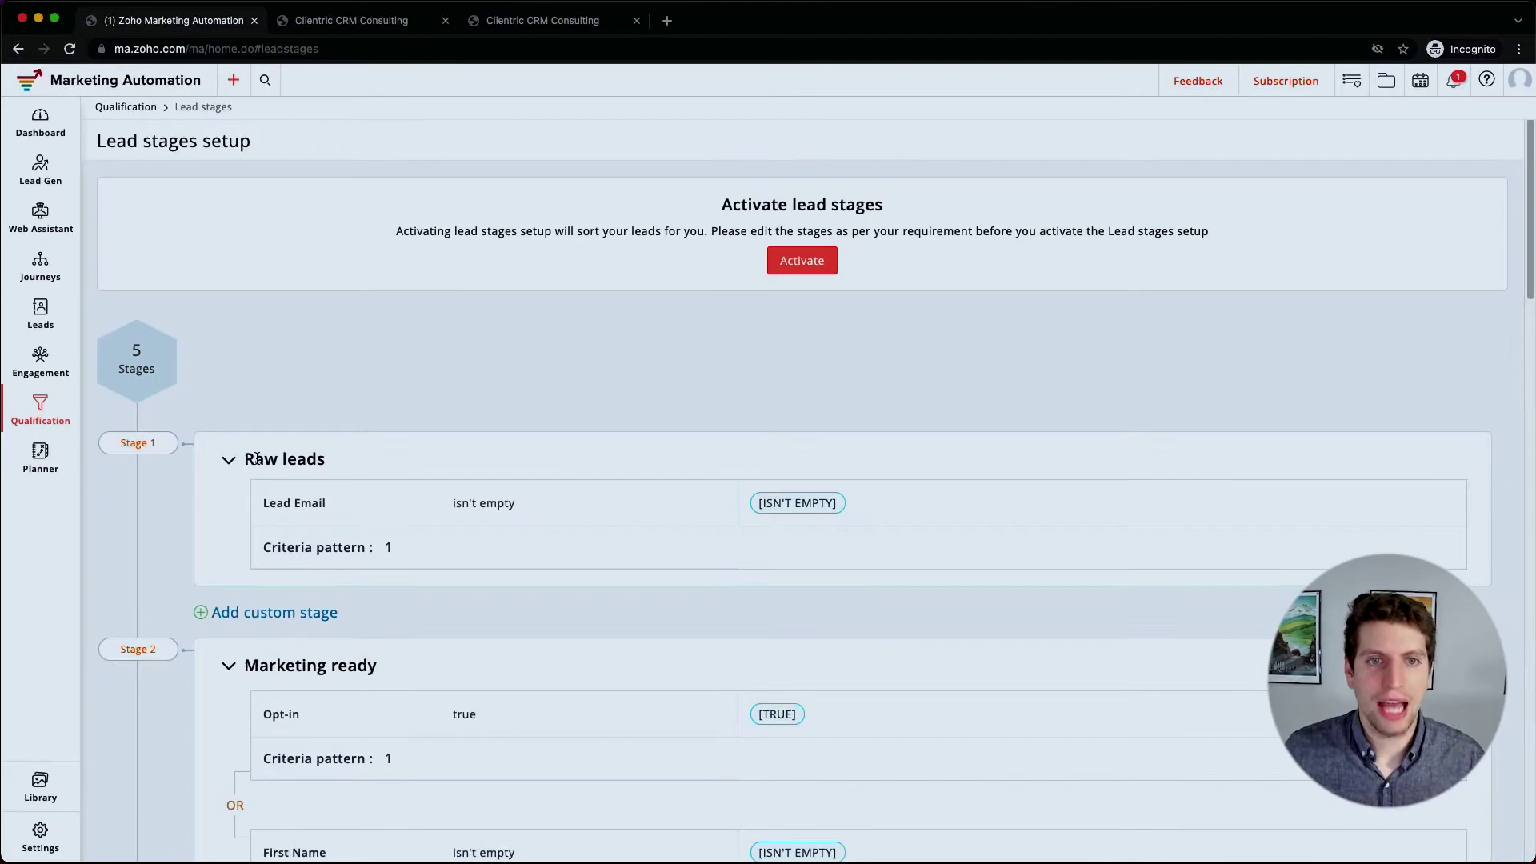
scroll(482, 532, down, 8)
scroll(483, 535, up, 8)
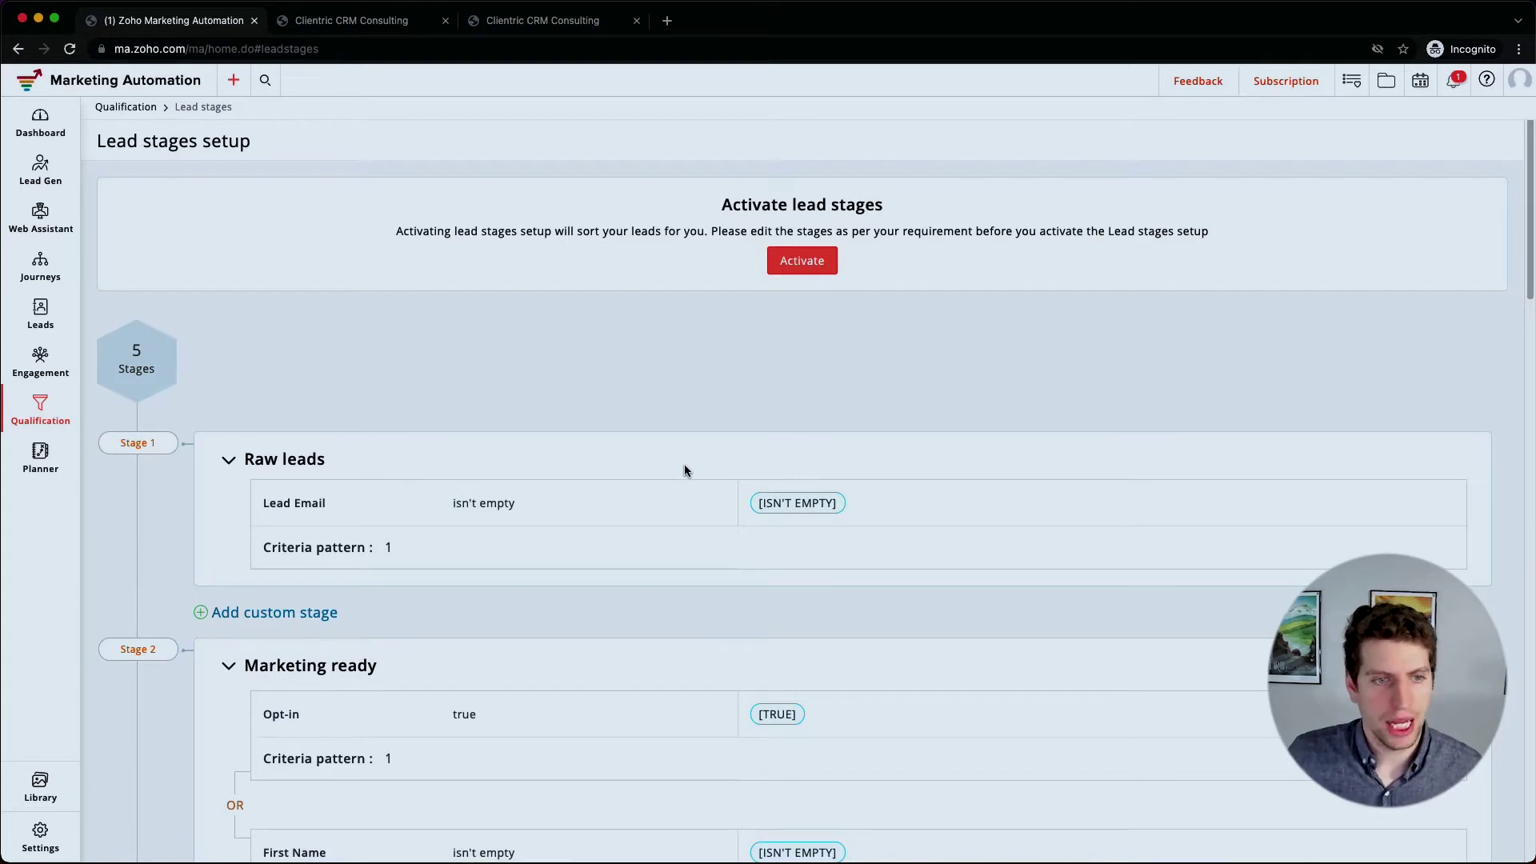
Review the Raw leads, Marketing ready and Marketing engaged stage criteria
scroll(444, 453, down, 1)
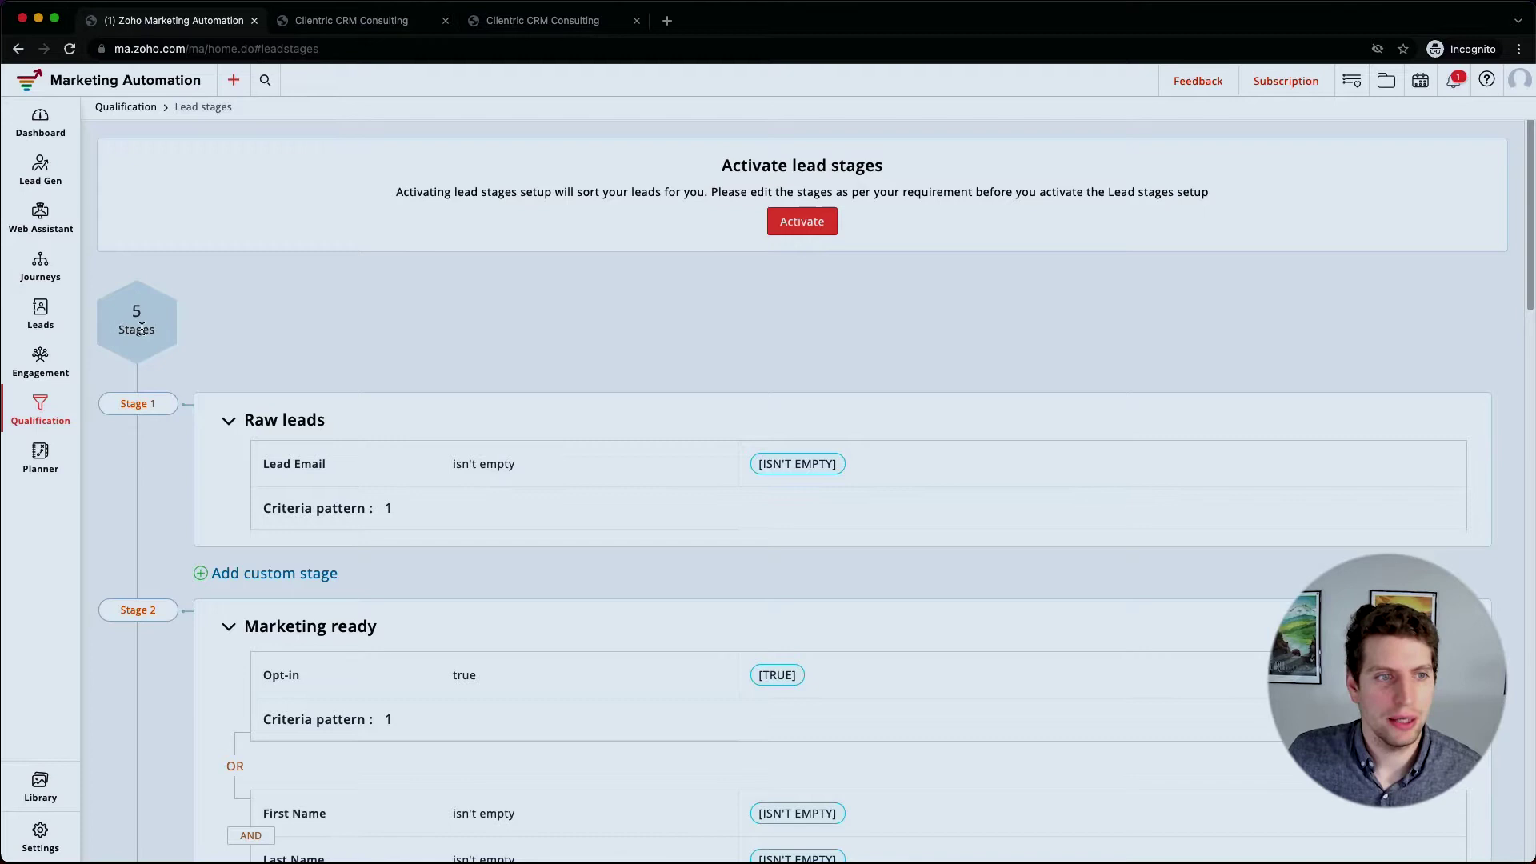
scroll(347, 408, down, 1)
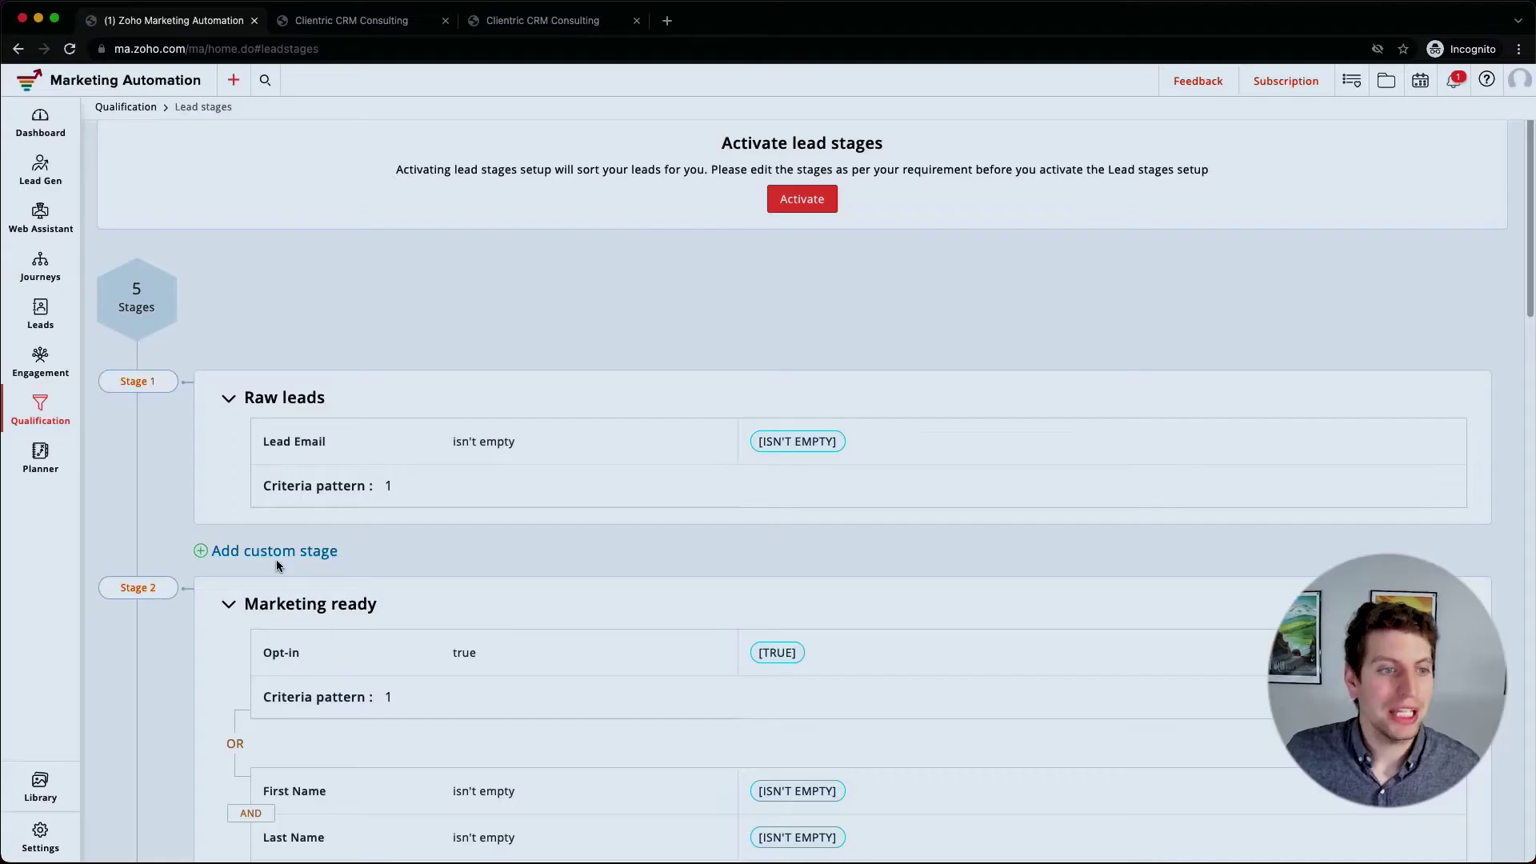
scroll(276, 559, down, 1)
scroll(276, 565, down, 3)
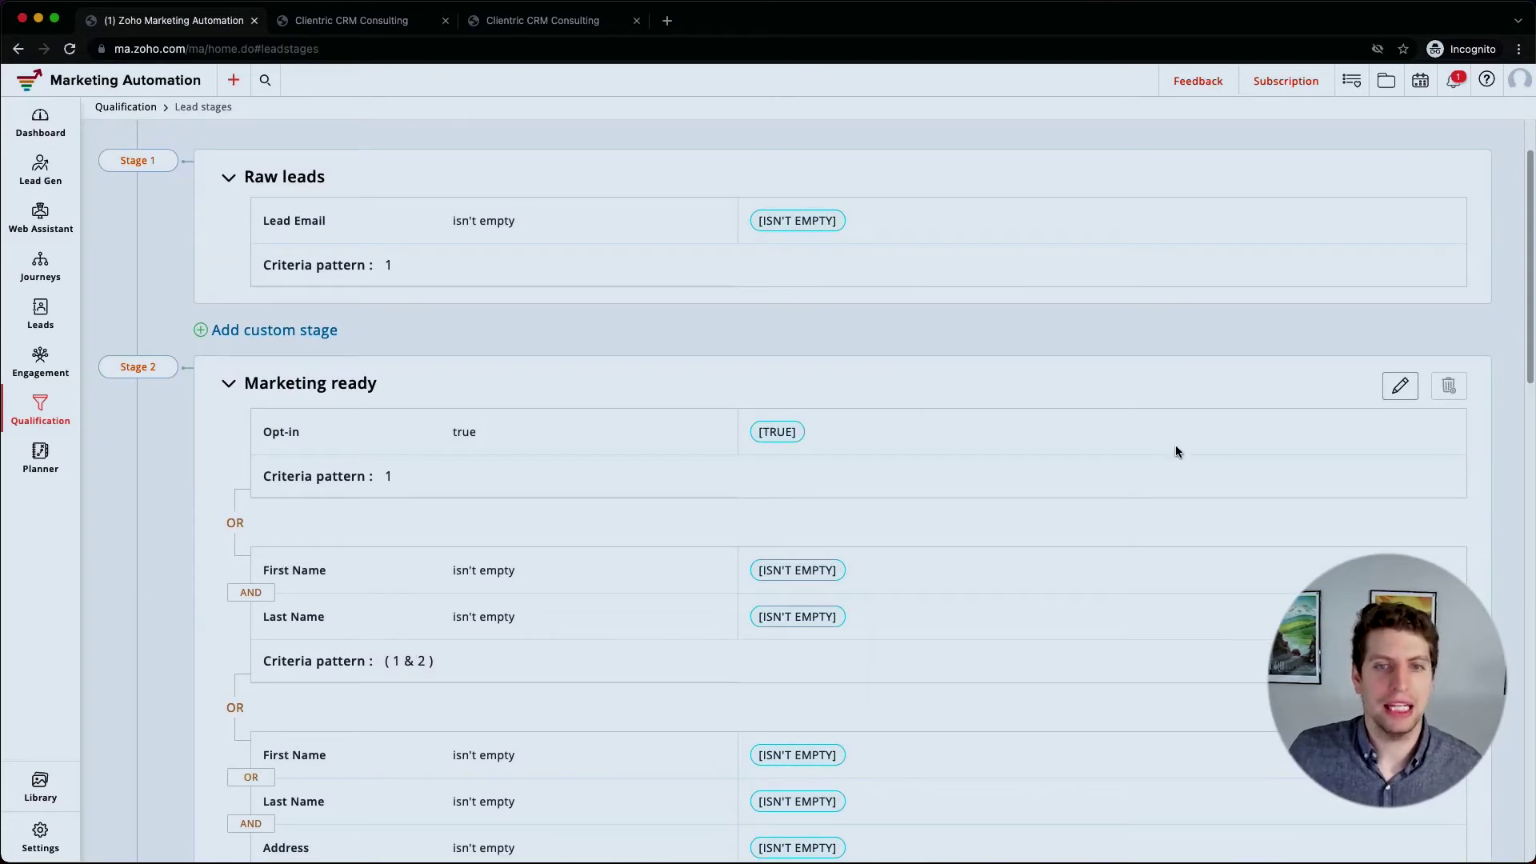
scroll(1144, 432, up, 4)
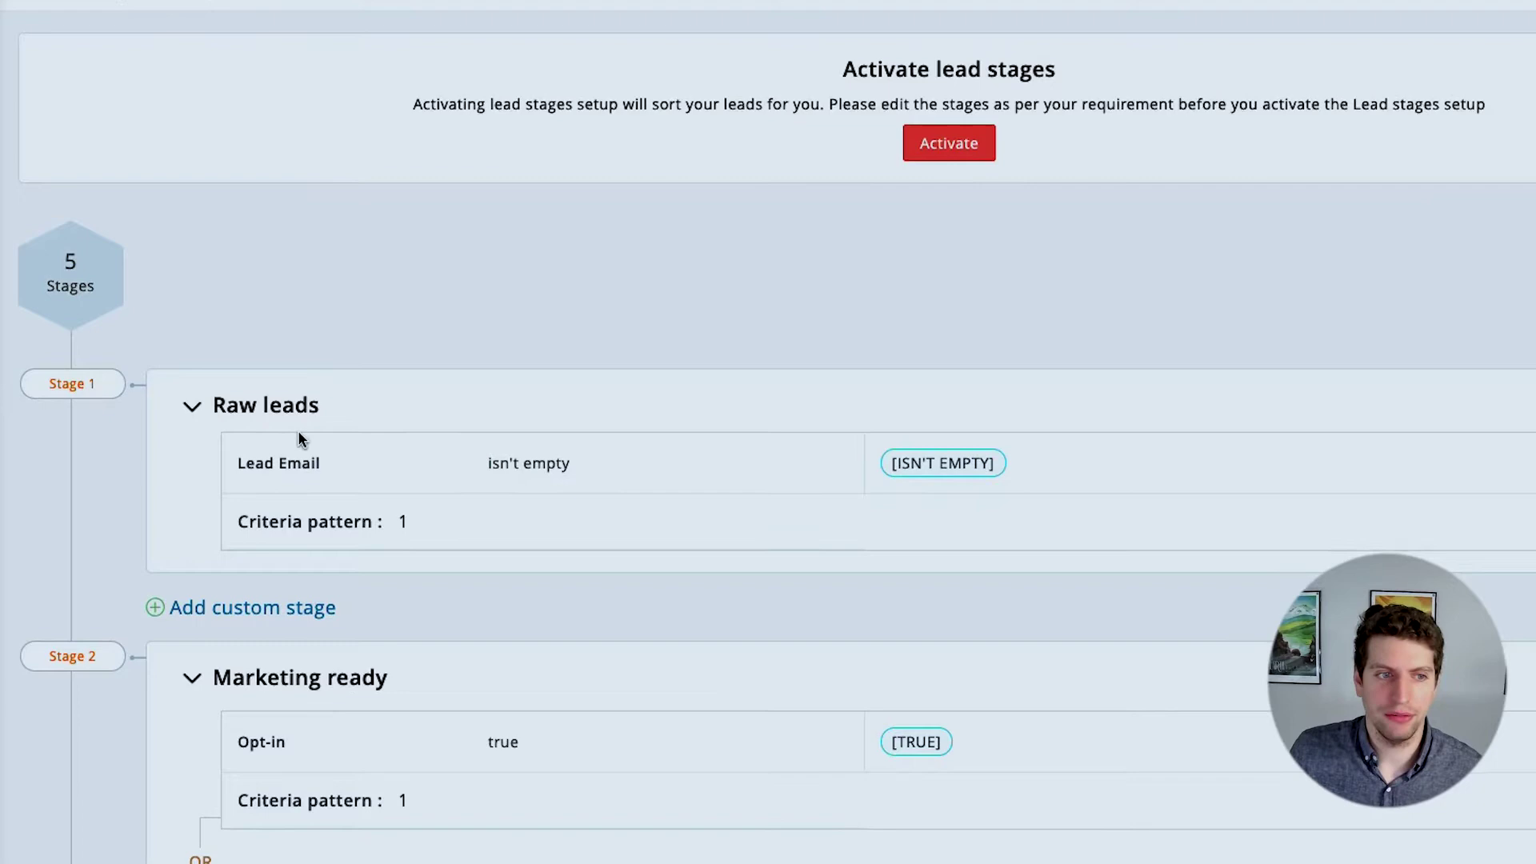
scroll(297, 430, down, 5)
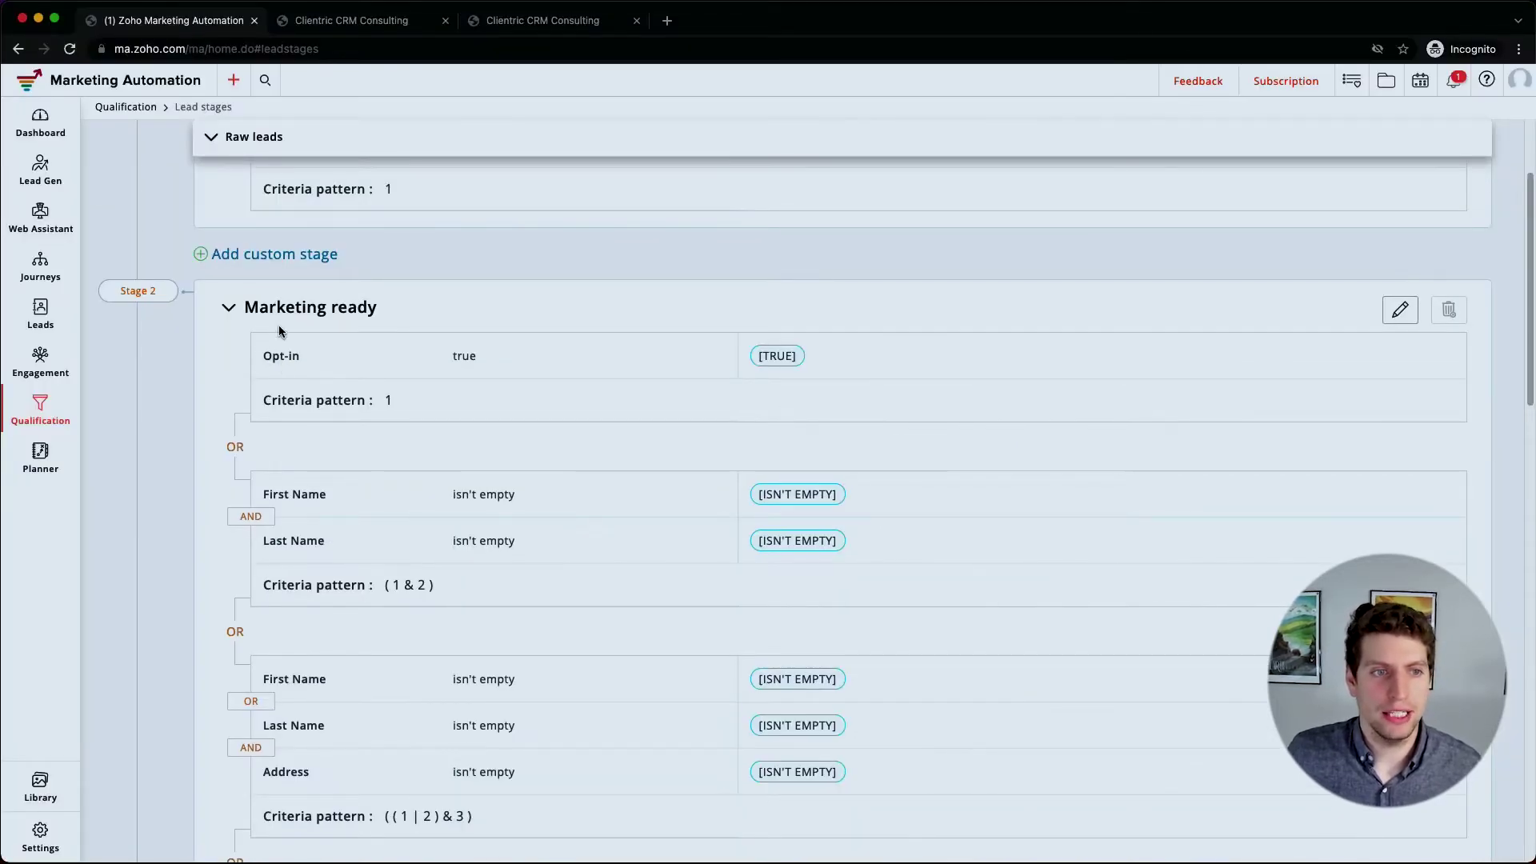
scroll(279, 331, down, 3)
scroll(278, 333, up, 3)
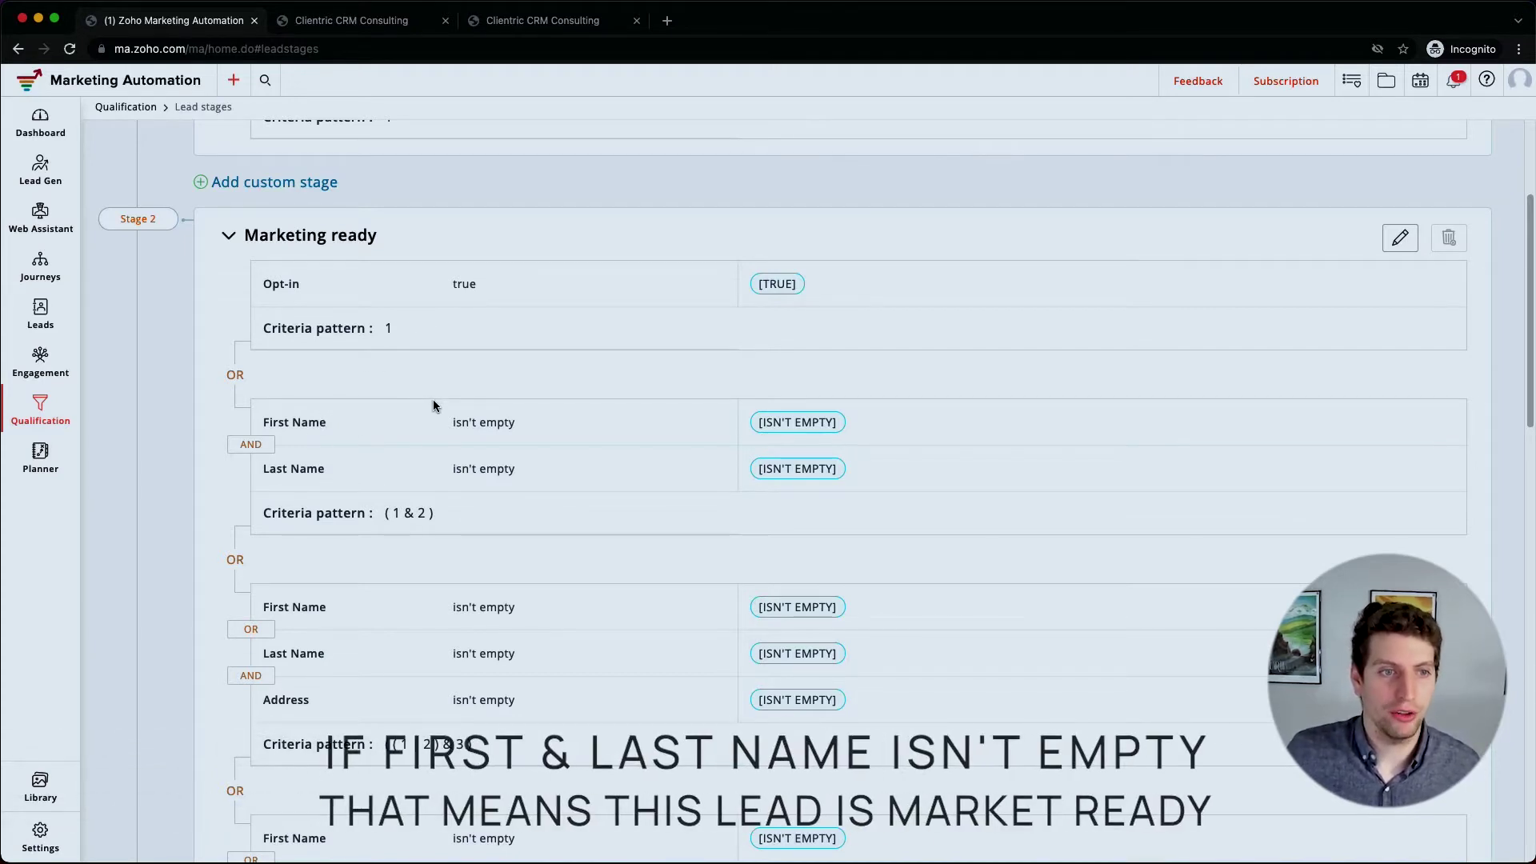
scroll(434, 400, down, 1)
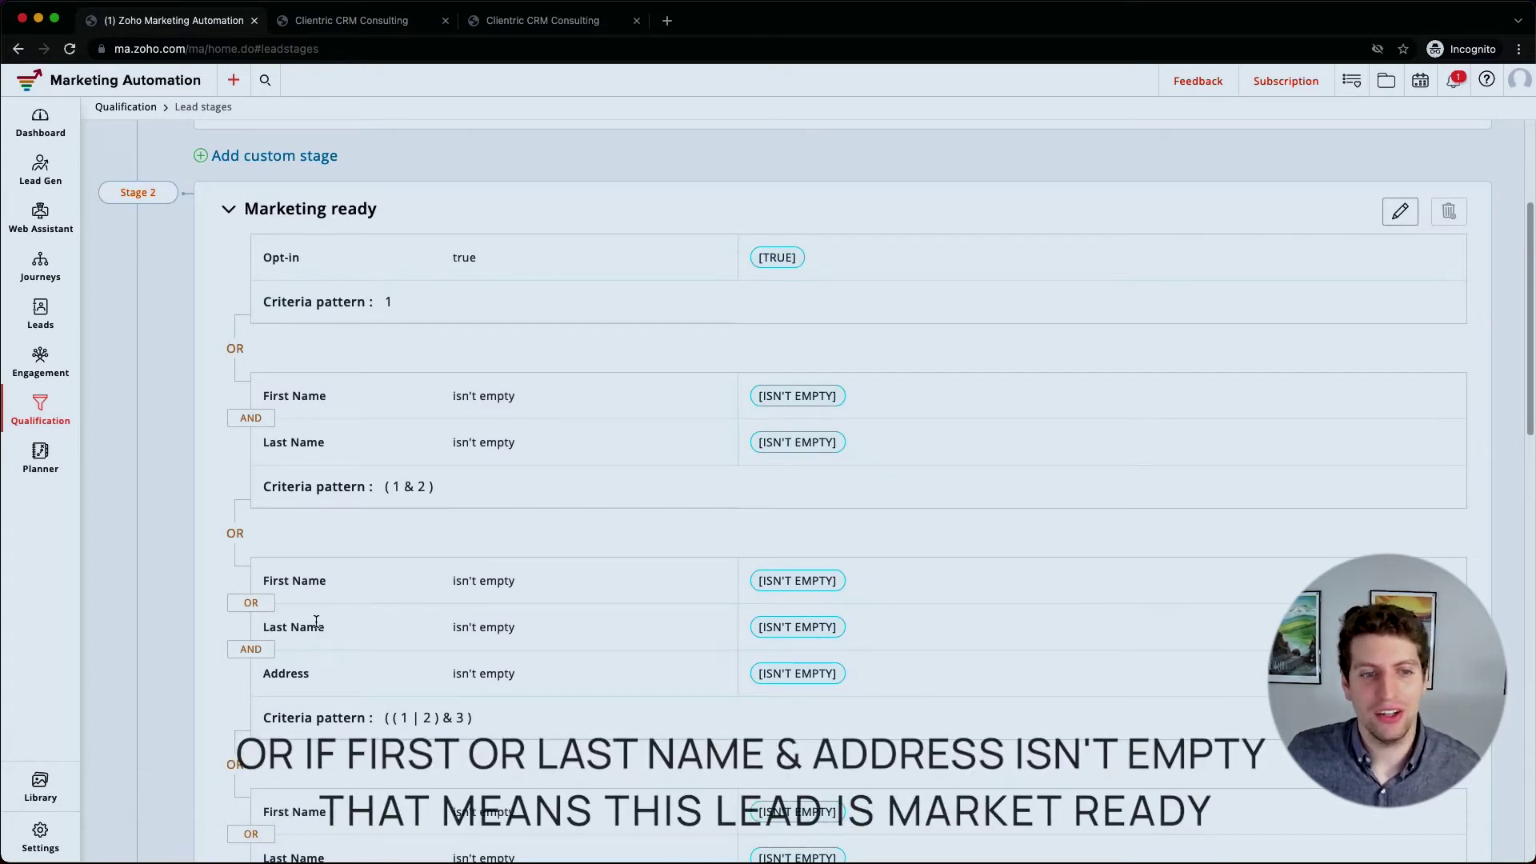
scroll(316, 622, down, 5)
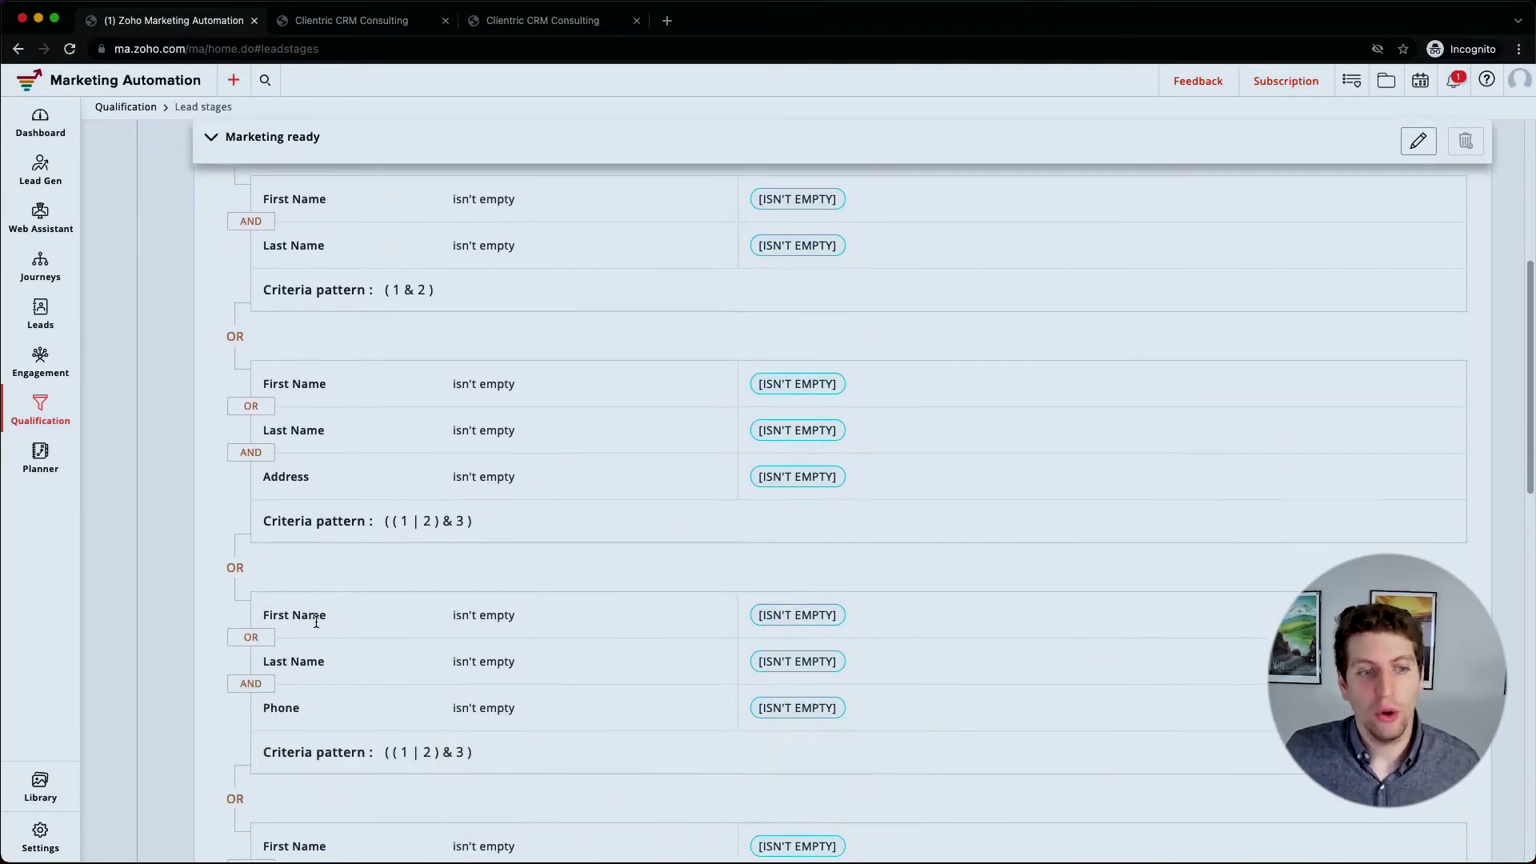
scroll(316, 623, down, 3)
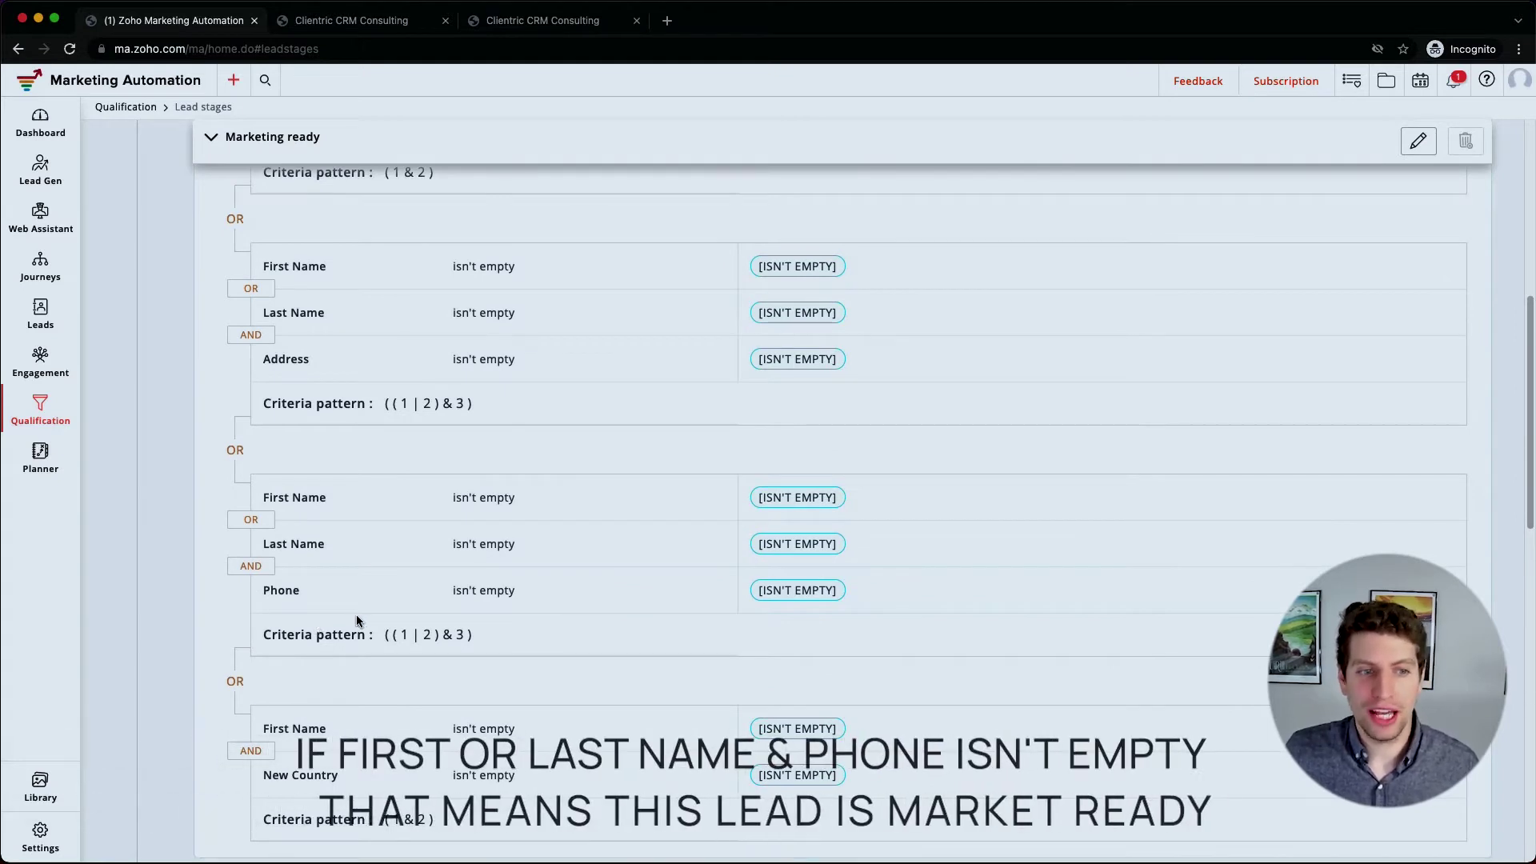
scroll(357, 621, down, 2)
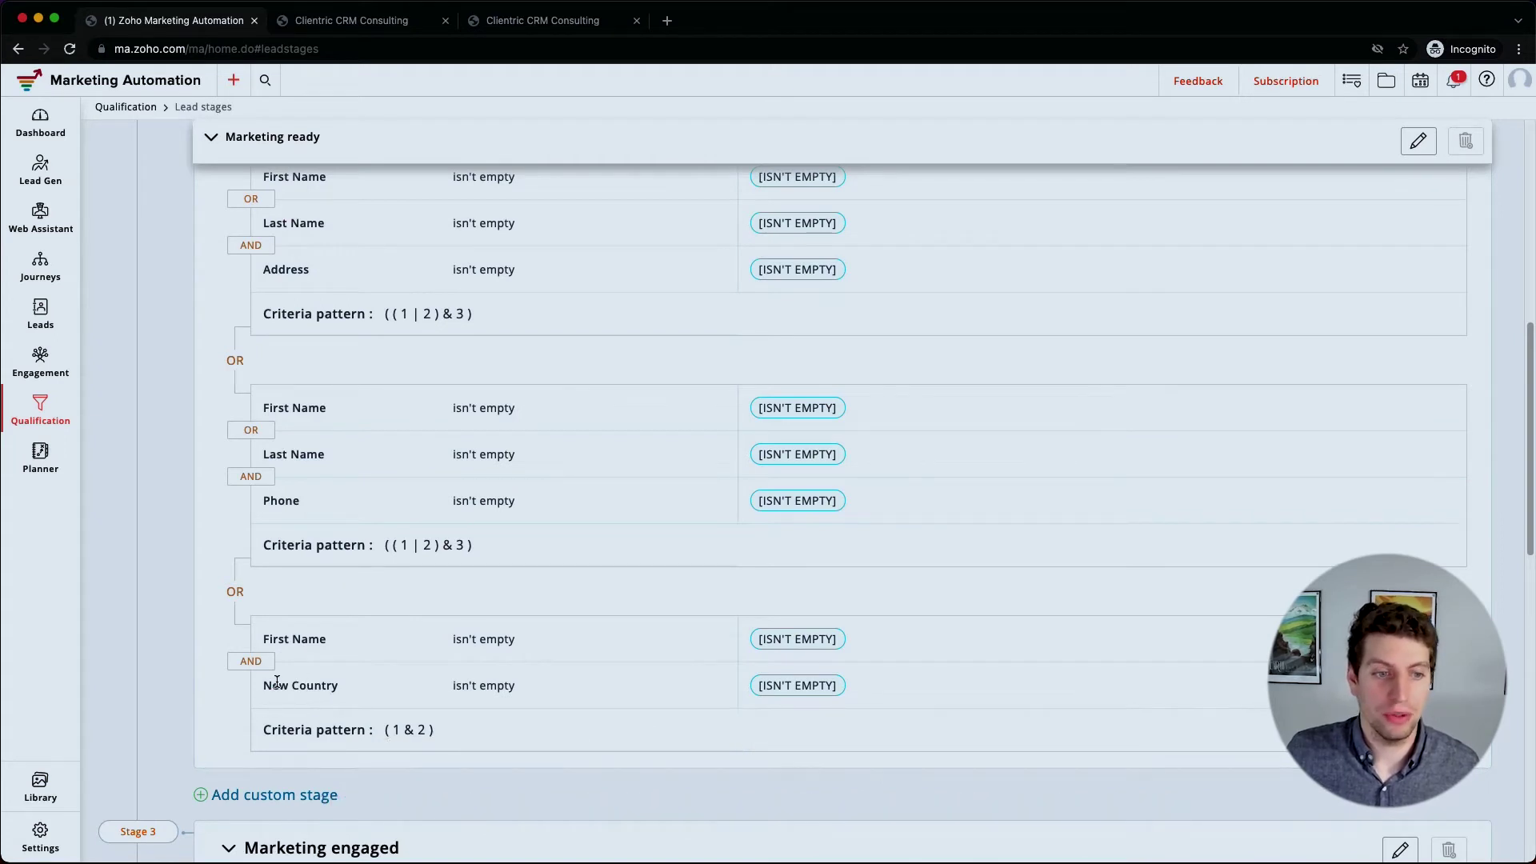
scroll(274, 683, up, 10)
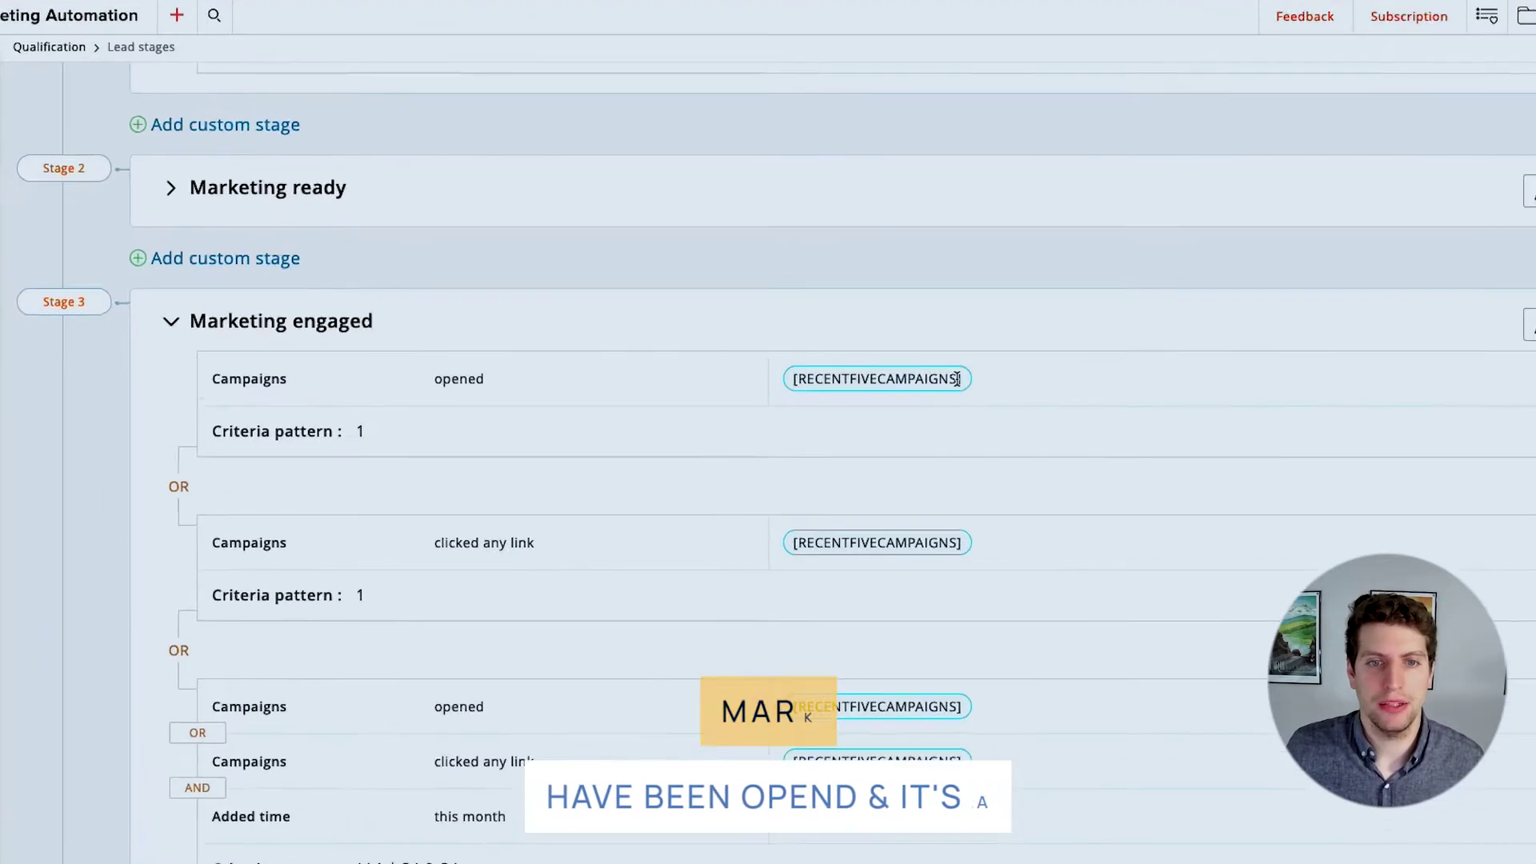
Highlight the Marketing engaged conditions: recent five campaigns, opened, clicked and this month
drag(893, 387, 758, 393)
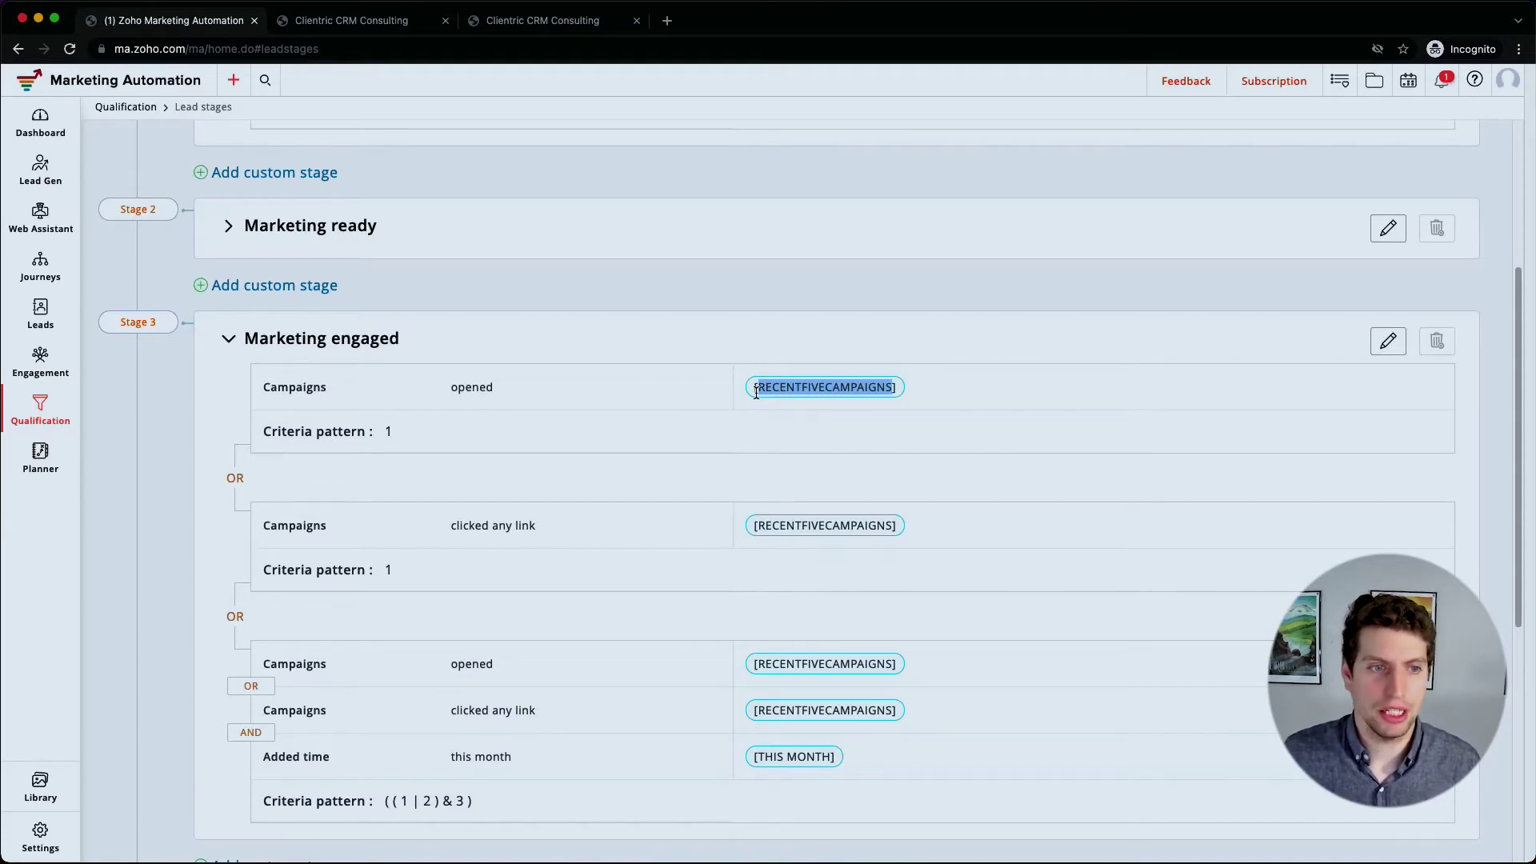
scroll(597, 503, down, 3)
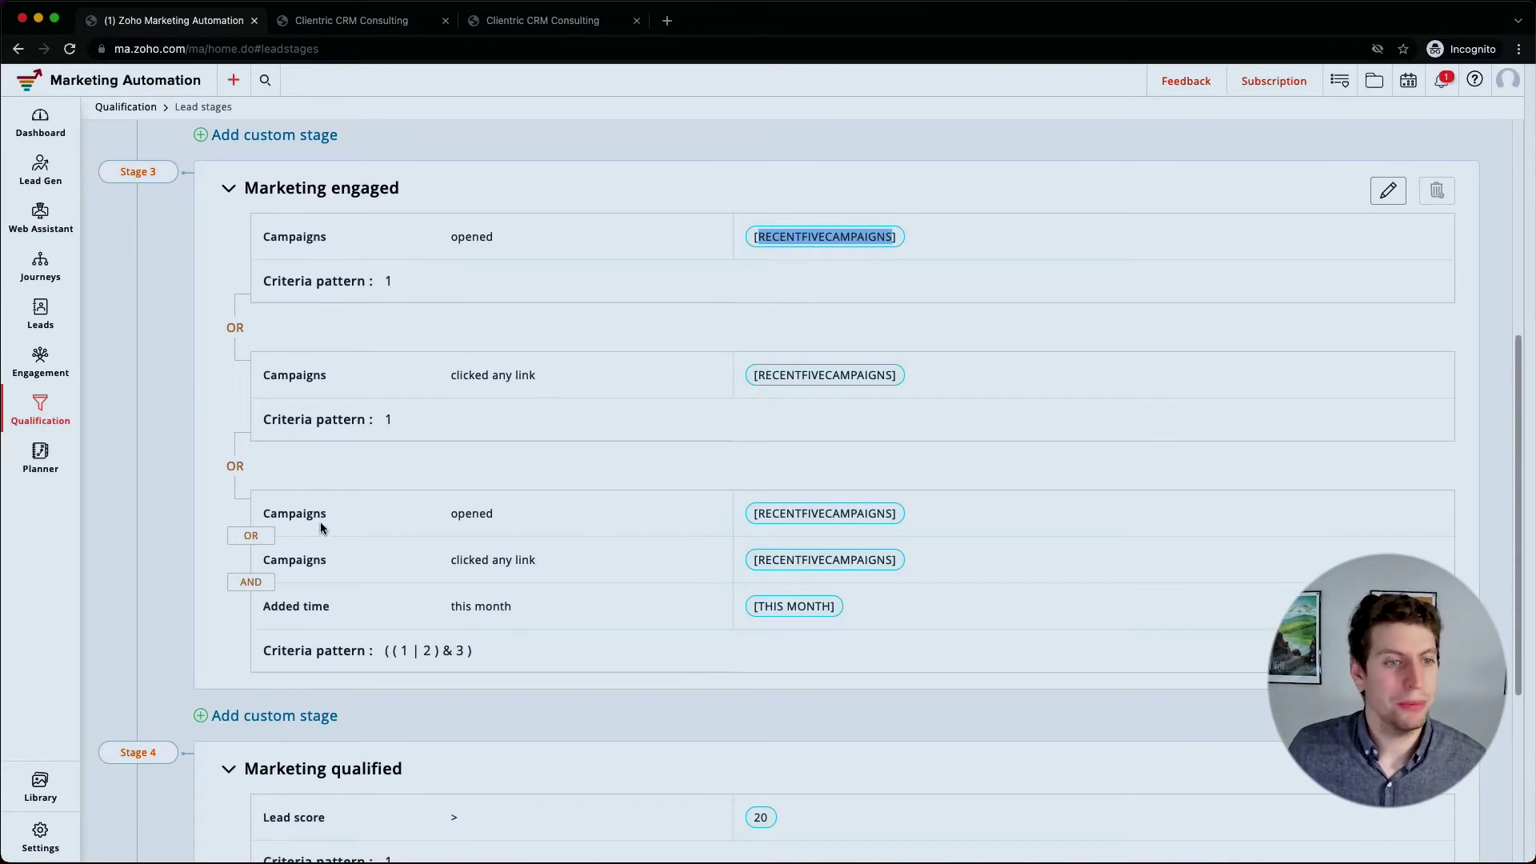
drag(326, 513, 891, 596)
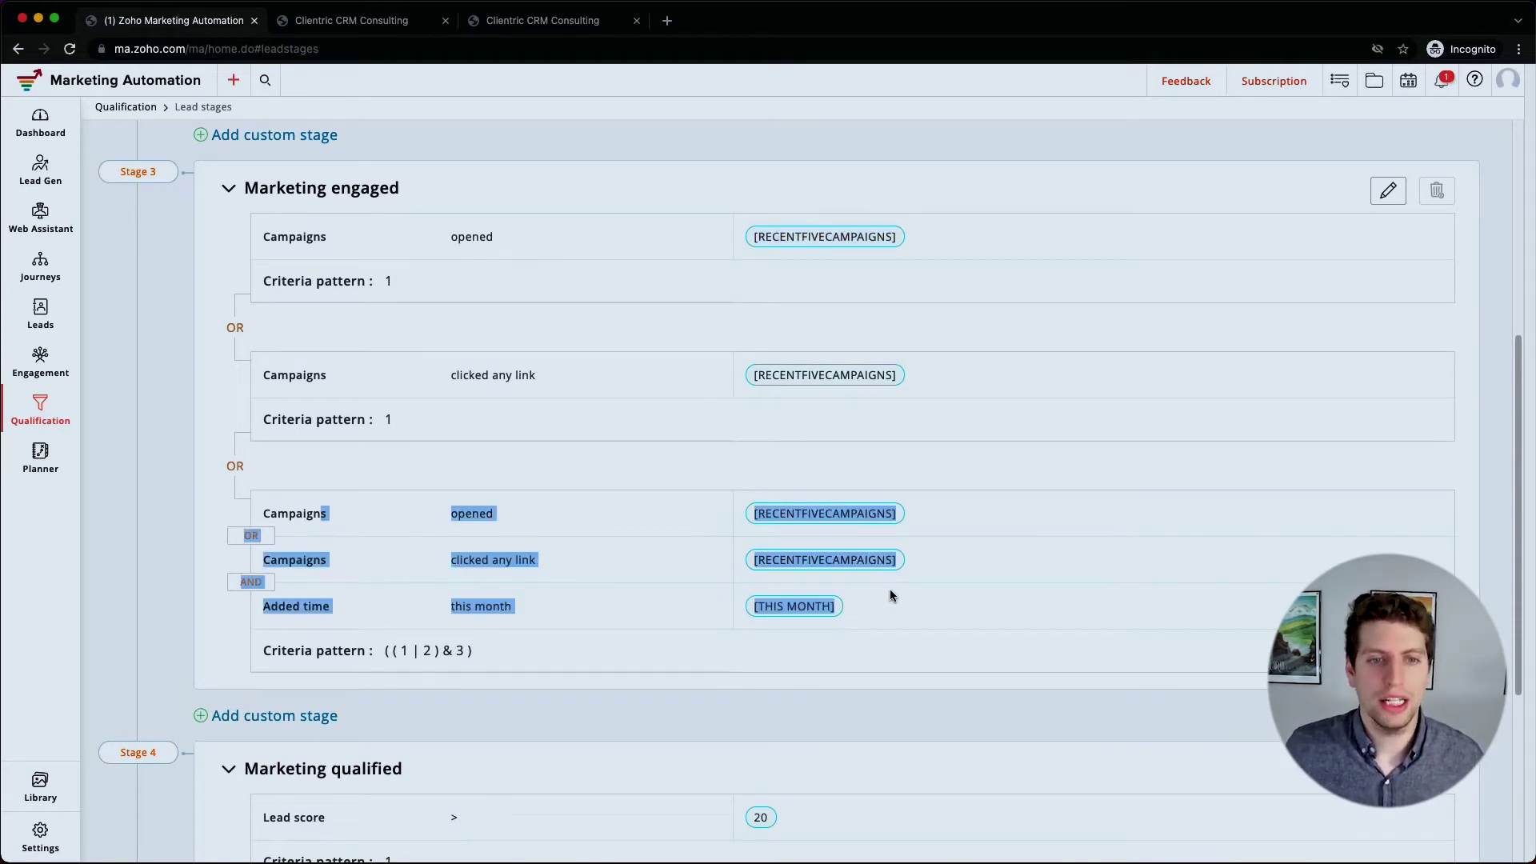
click(900, 606)
Collapse Marketing engaged to reveal Sales ready criteria: lead score above 20, added this month
scroll(899, 608, down, 3)
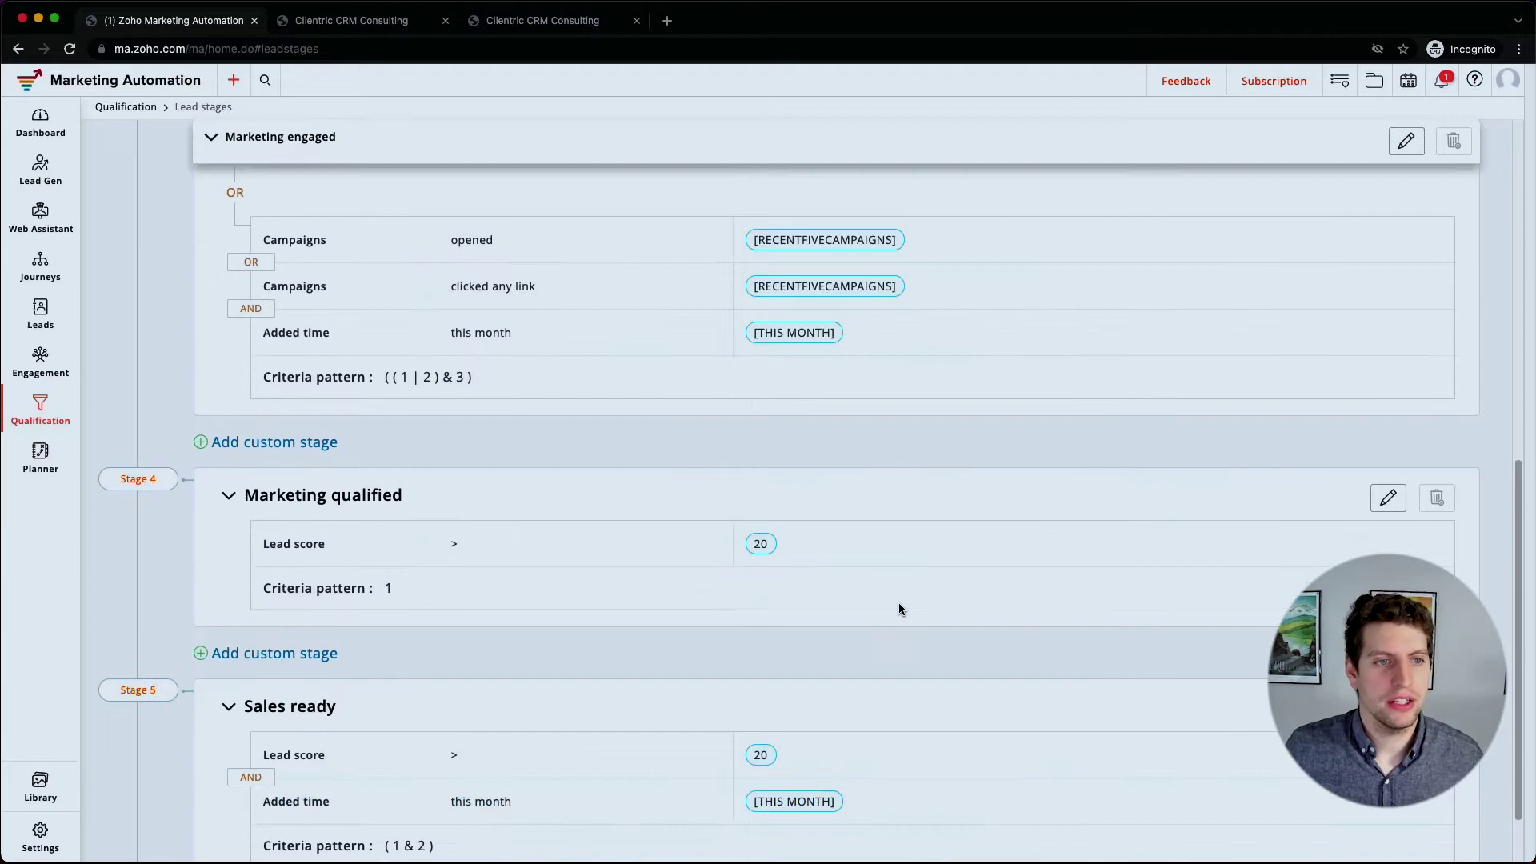
scroll(898, 608, up, 8)
click(229, 452)
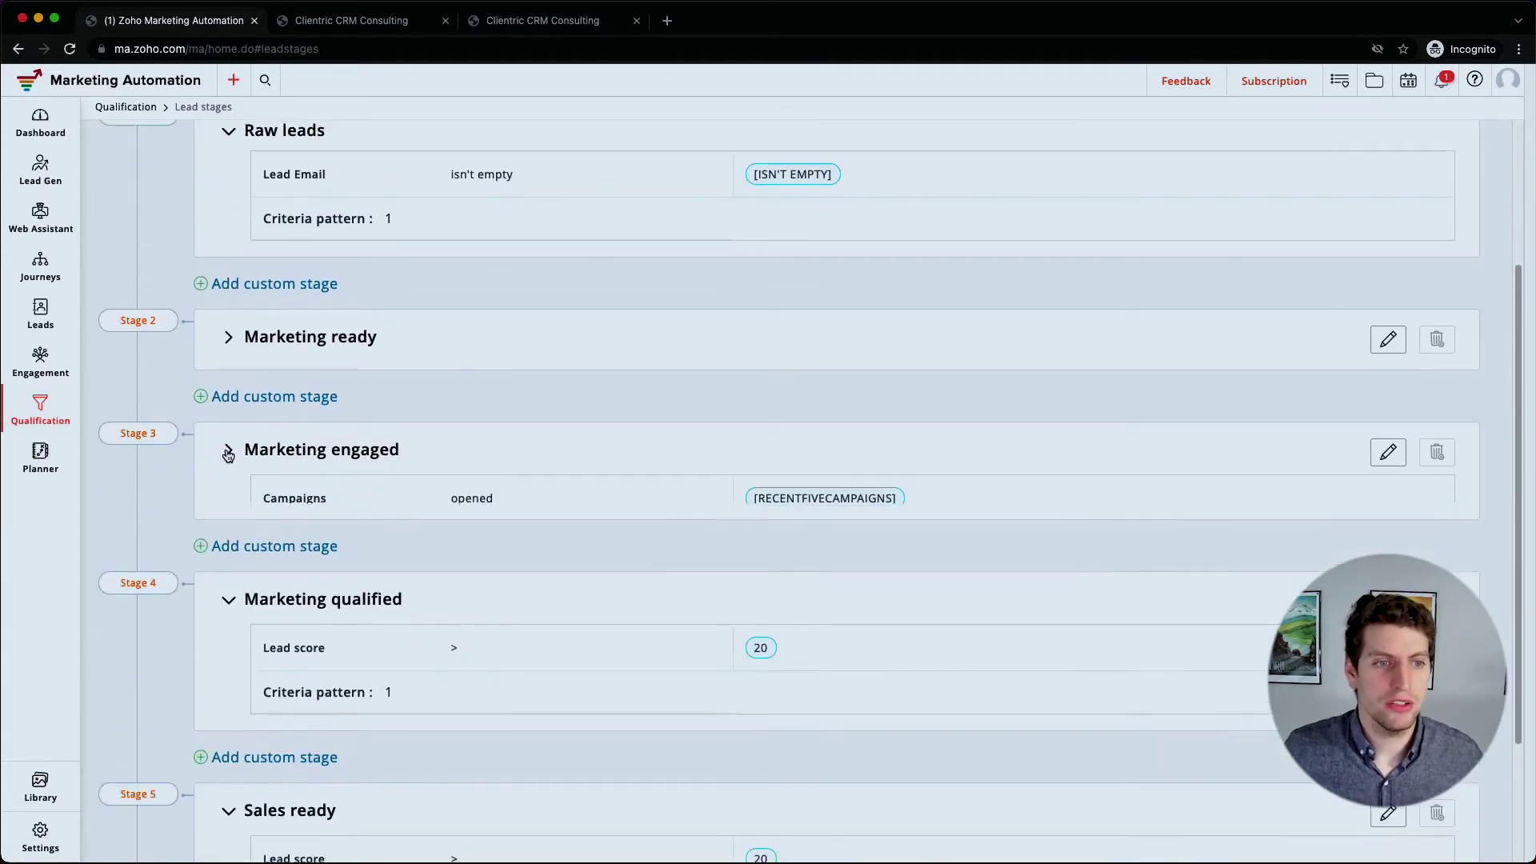
scroll(249, 589, down, 2)
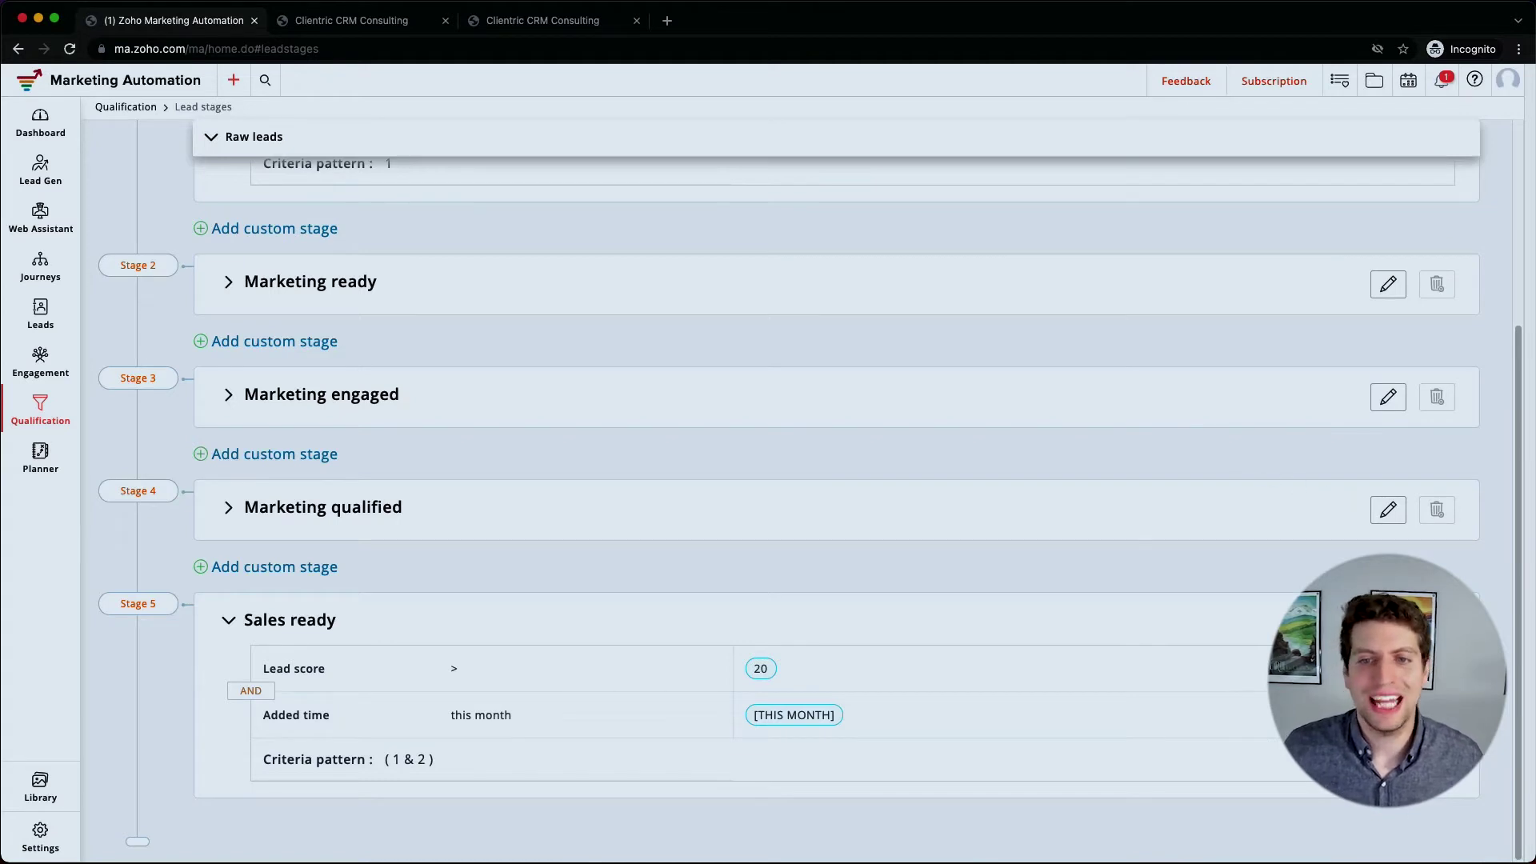
Open the Sales ready stage editor, inspect its score and THIS MONTH values, then cancel
click(1389, 622)
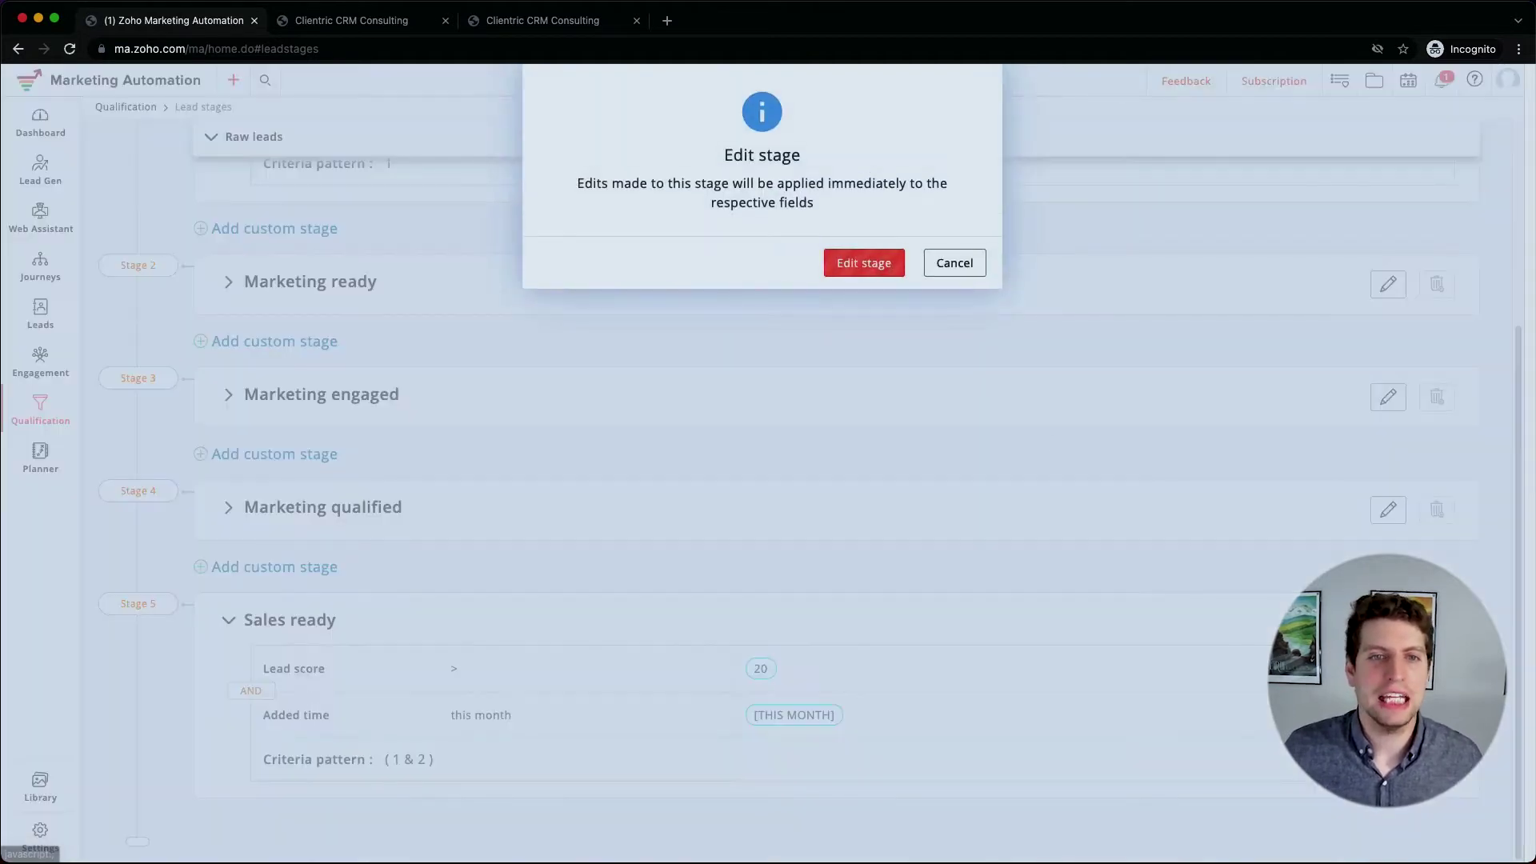
click(872, 263)
click(861, 552)
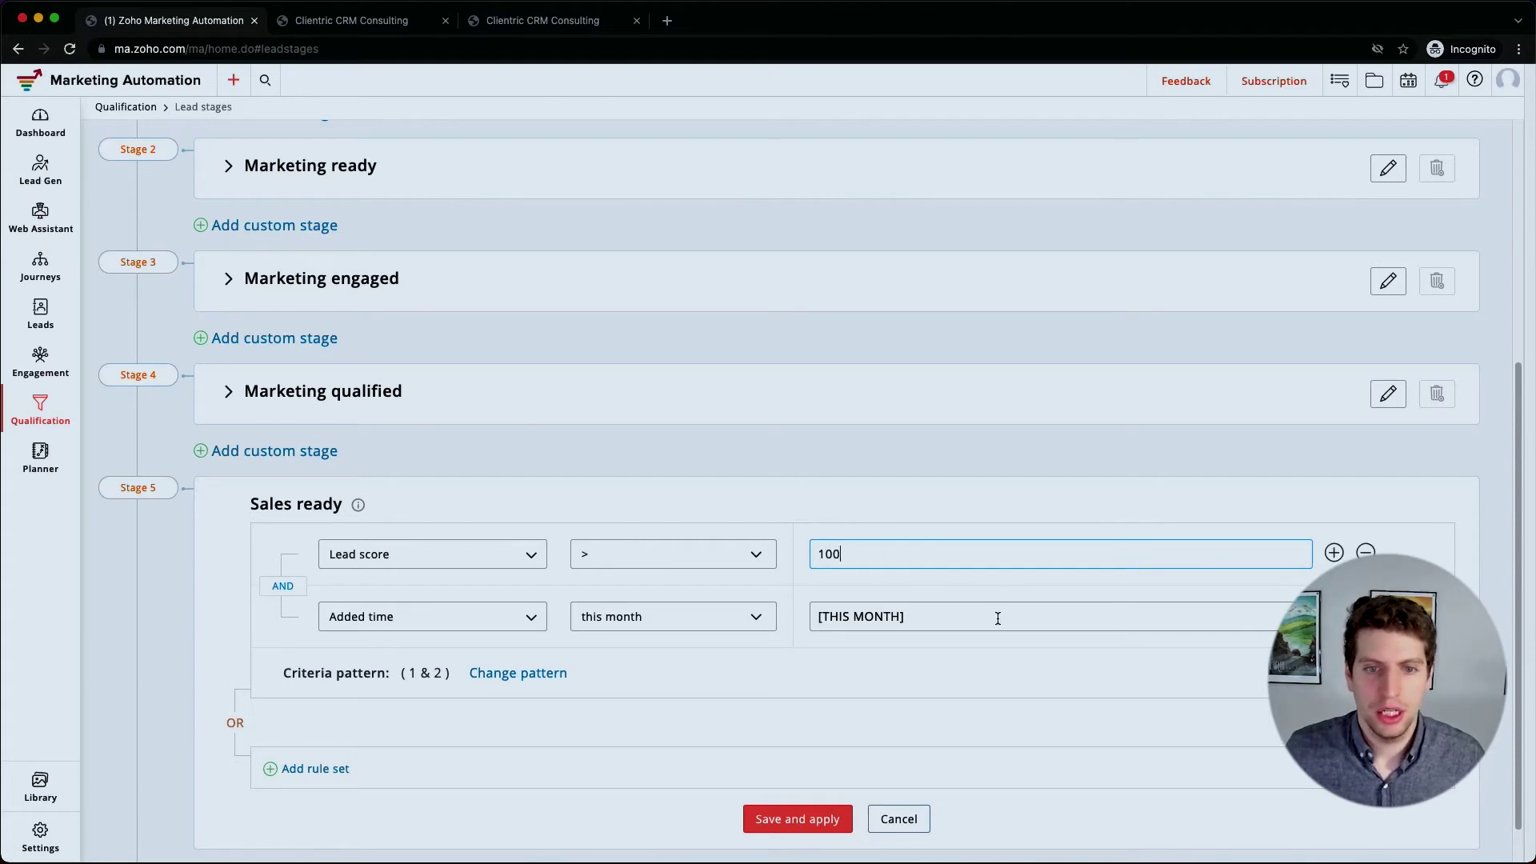
click(962, 616)
triple_click(884, 617)
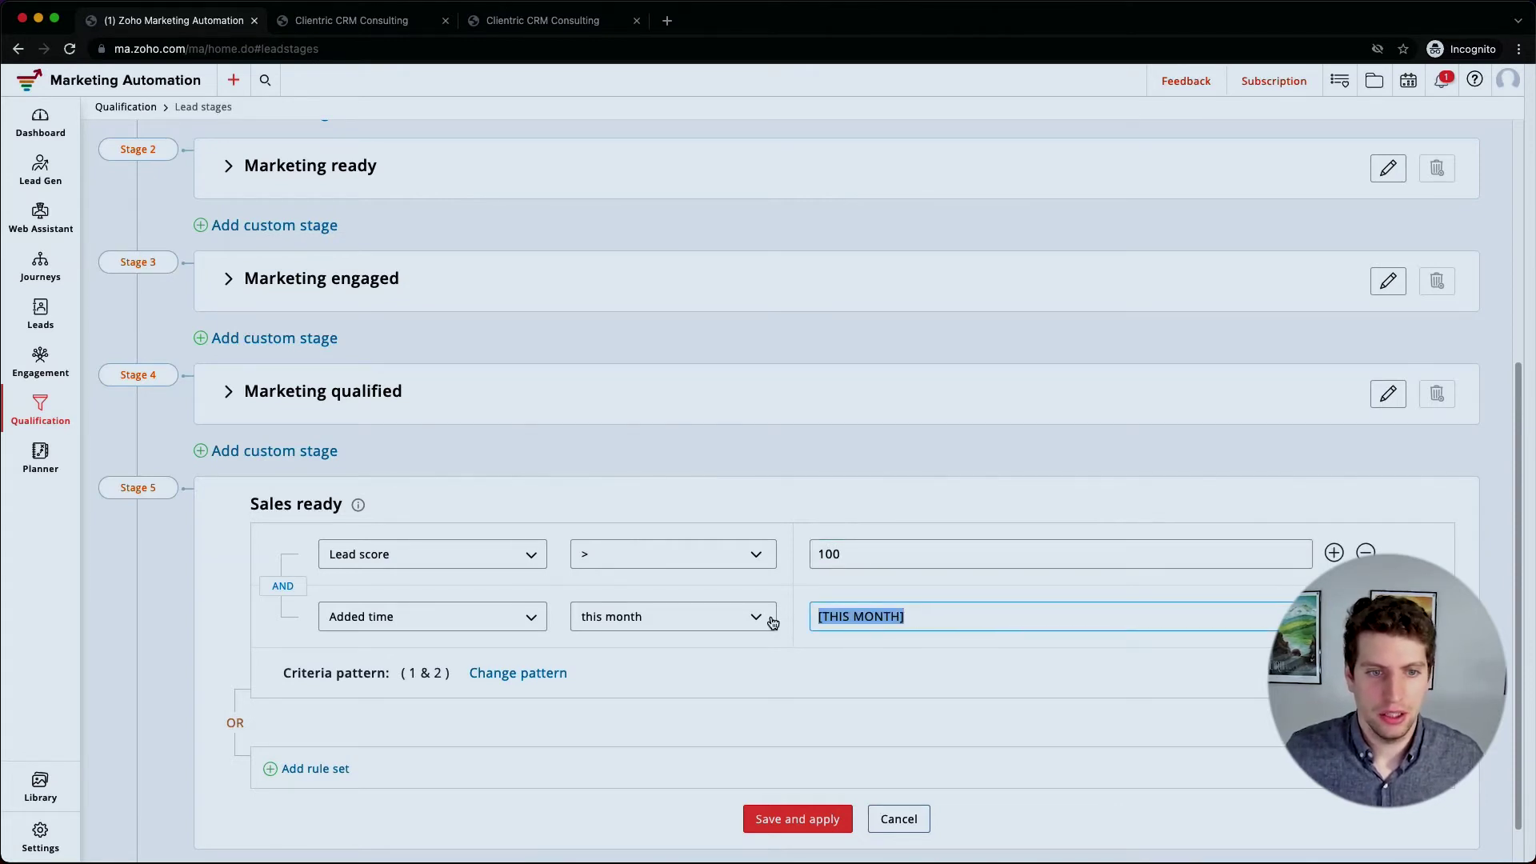
scroll(744, 660, down, 2)
click(758, 584)
click(672, 627)
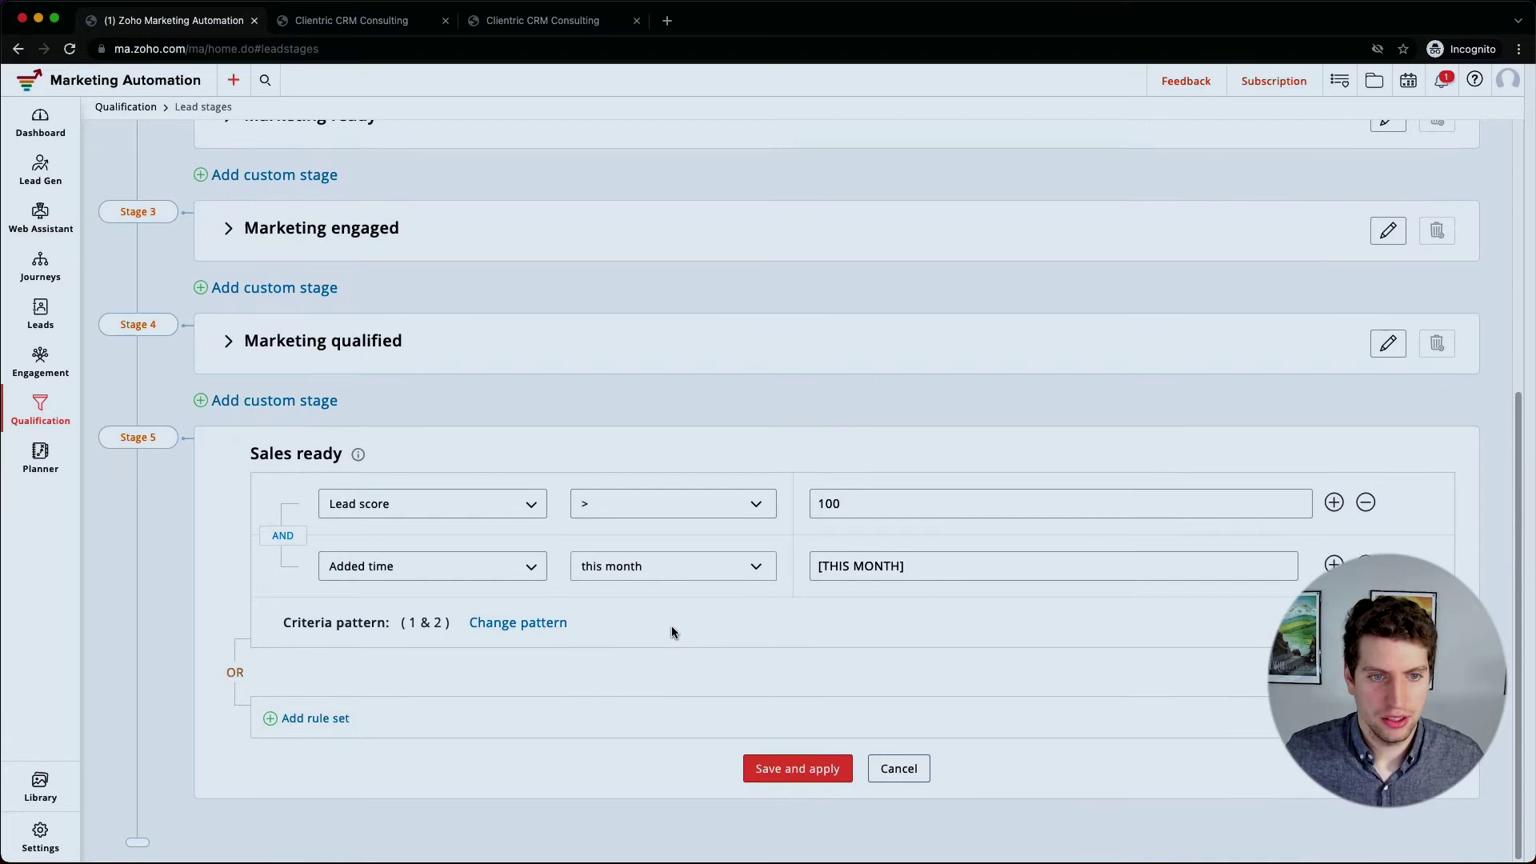
scroll(609, 664, up, 2)
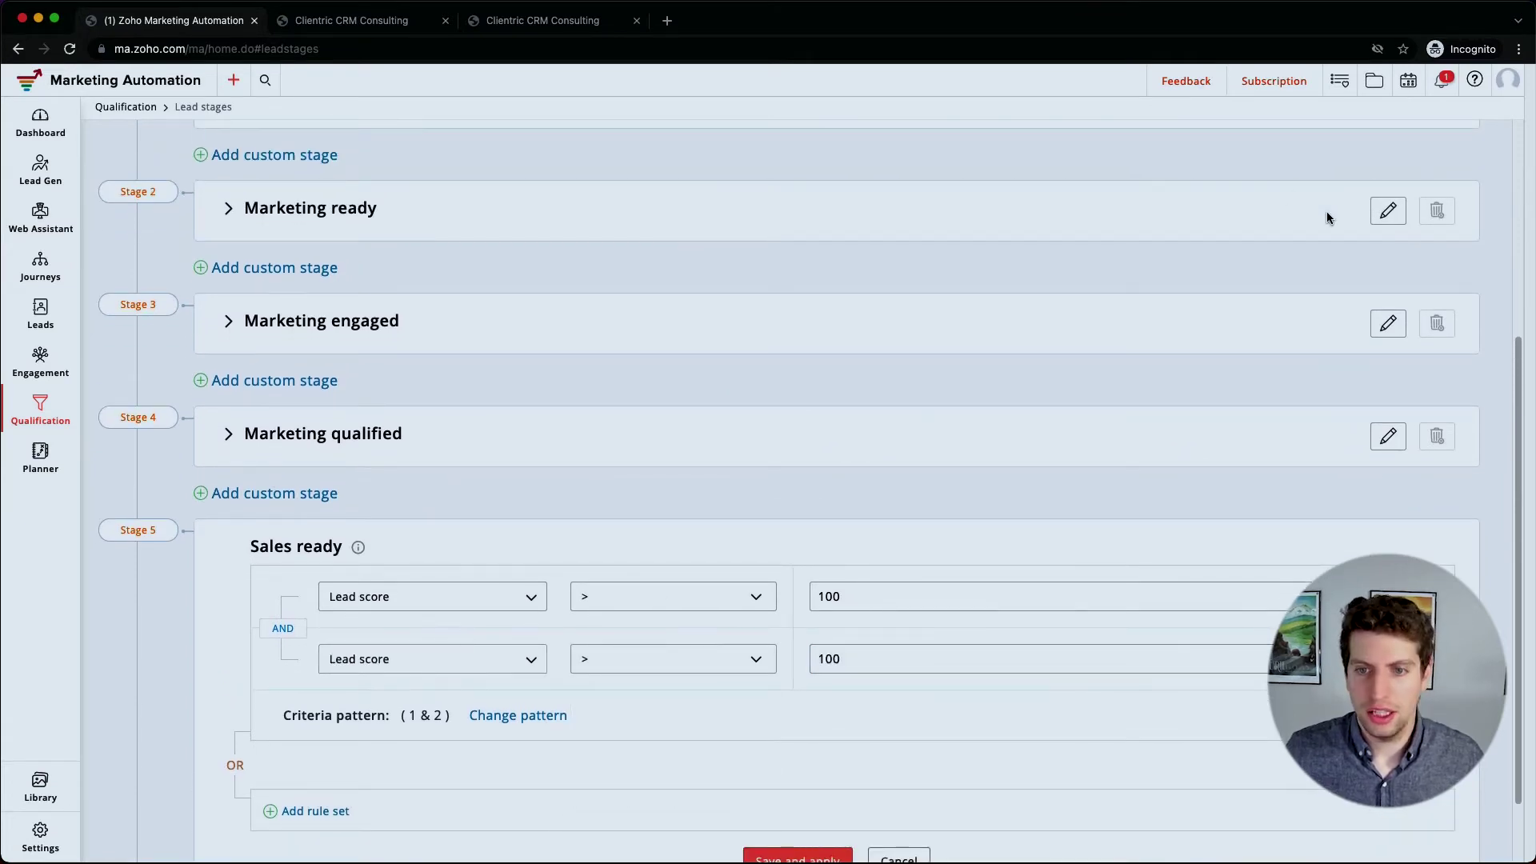
scroll(1324, 216, down, 2)
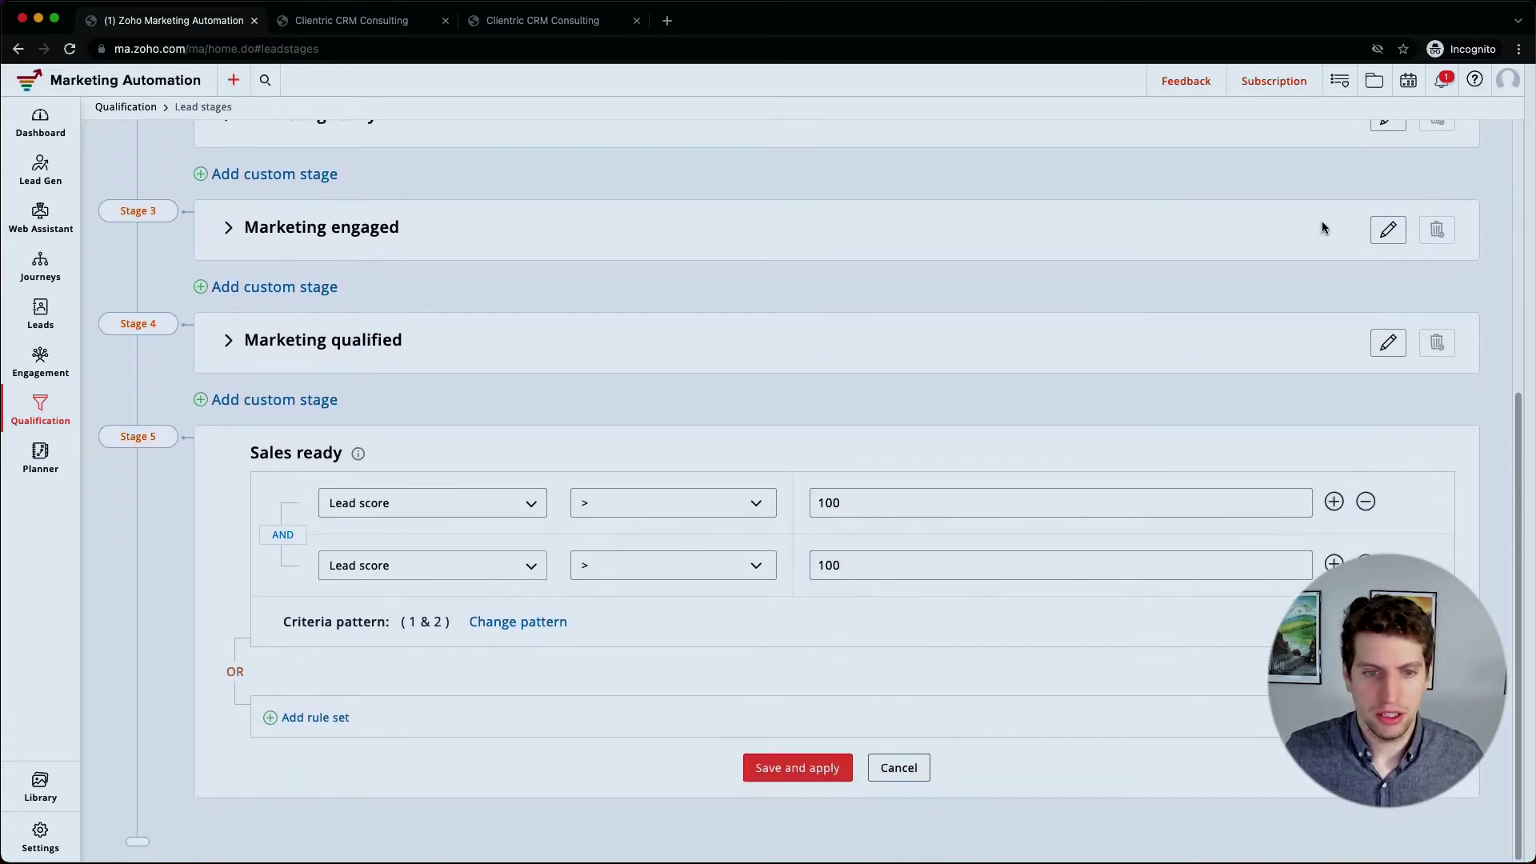
click(900, 768)
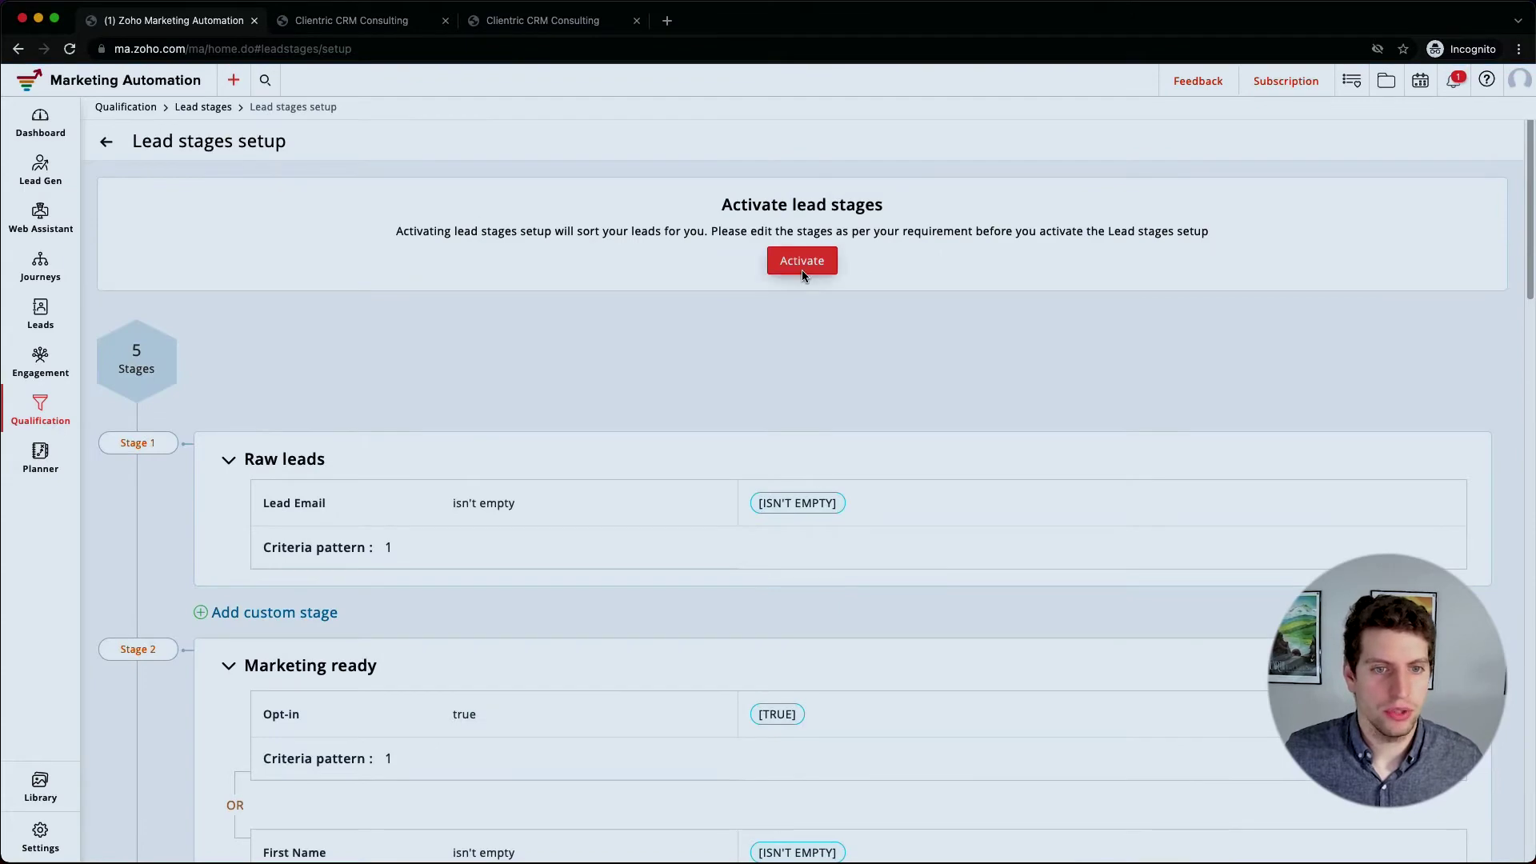
Edit the Marketing engaged stage and try its campaign opened and clicked-link rule dropdowns
scroll(809, 348, down, 15)
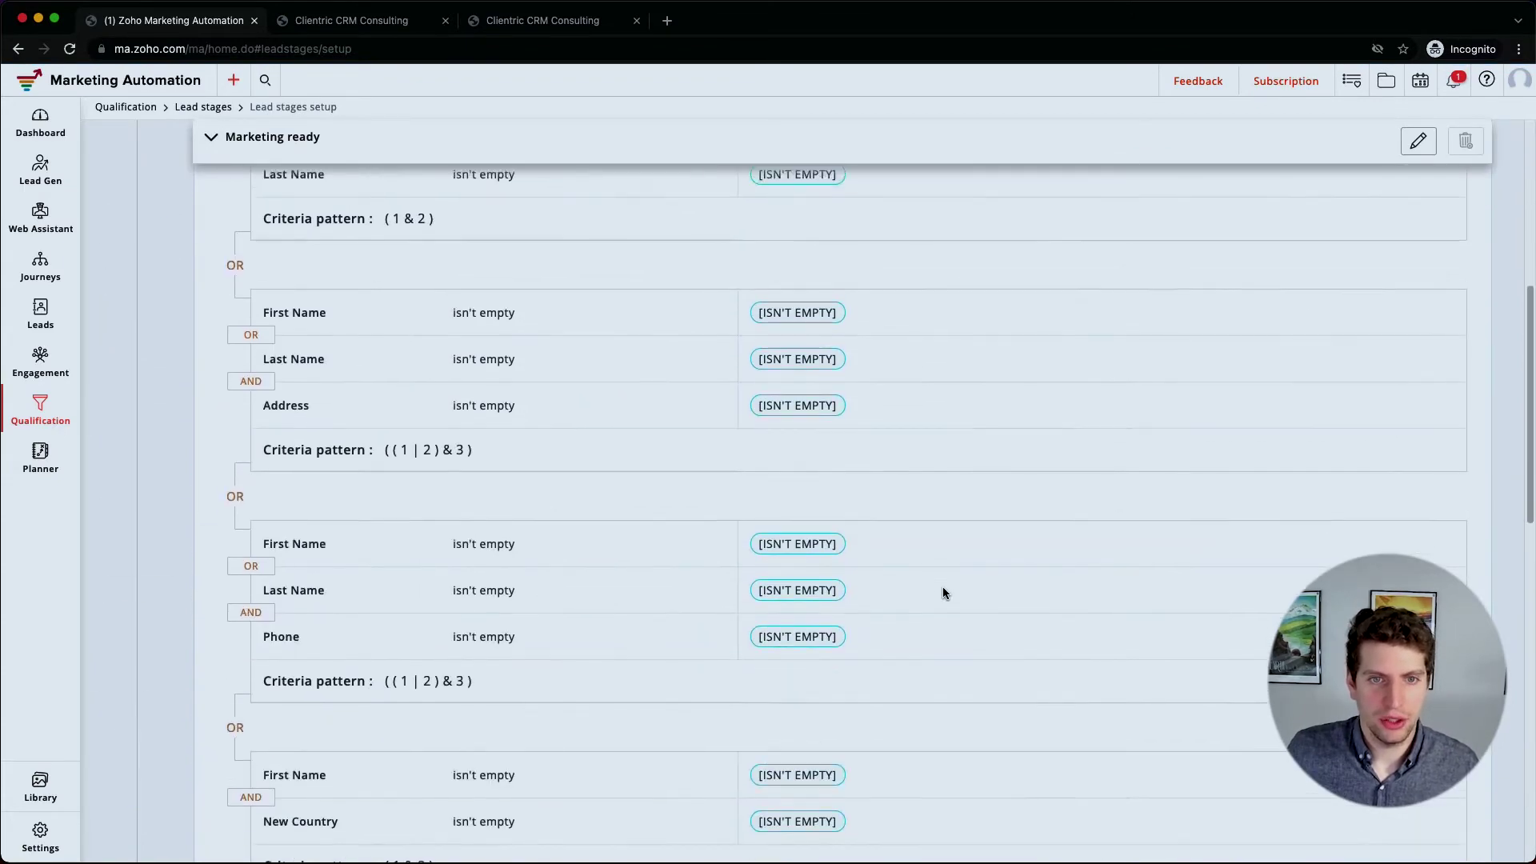
scroll(943, 593, down, 8)
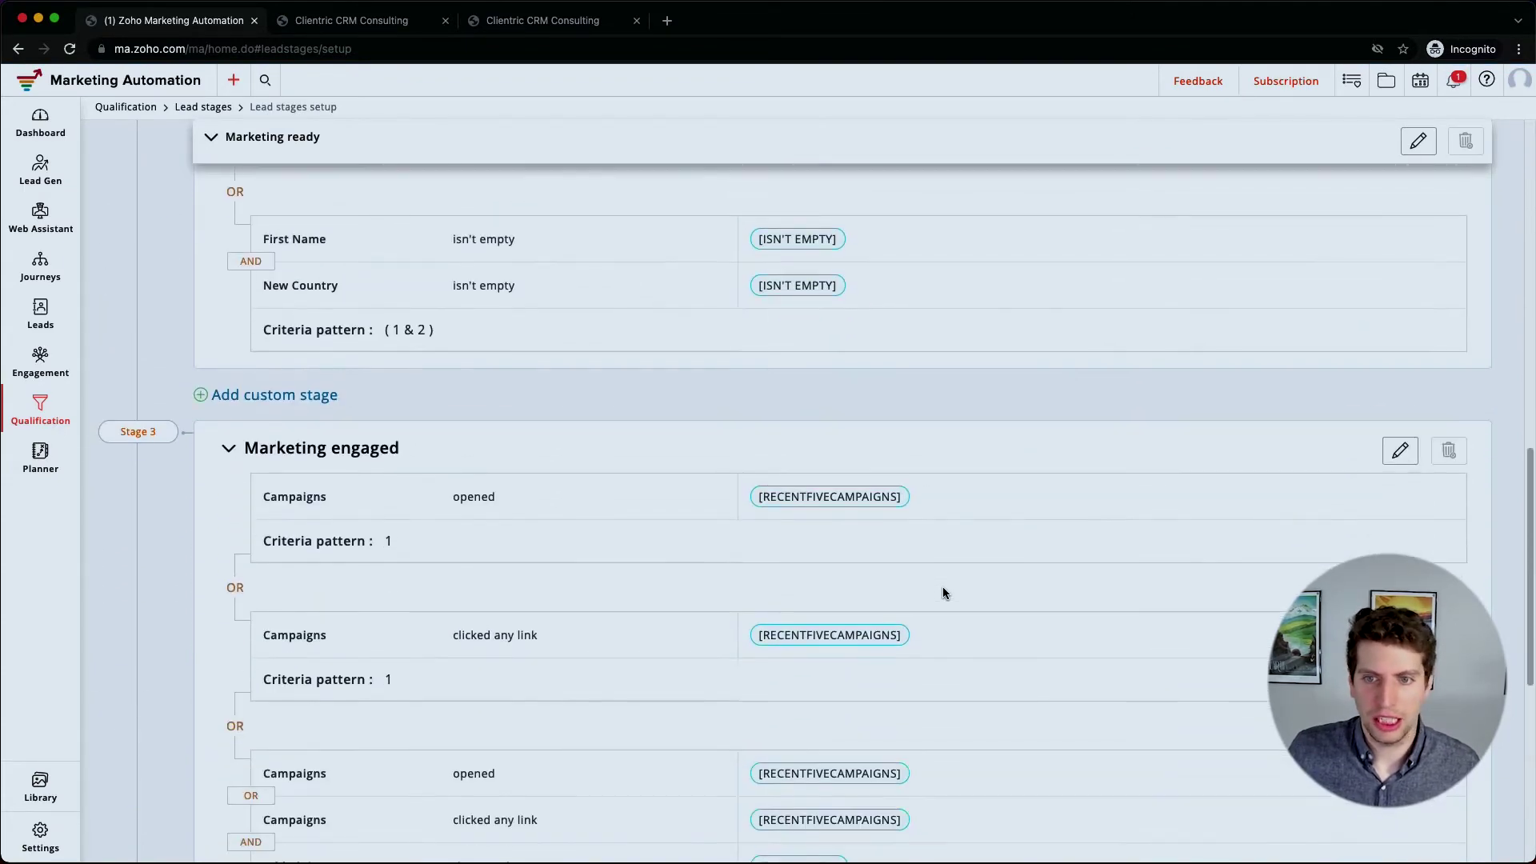
scroll(1093, 340, down, 5)
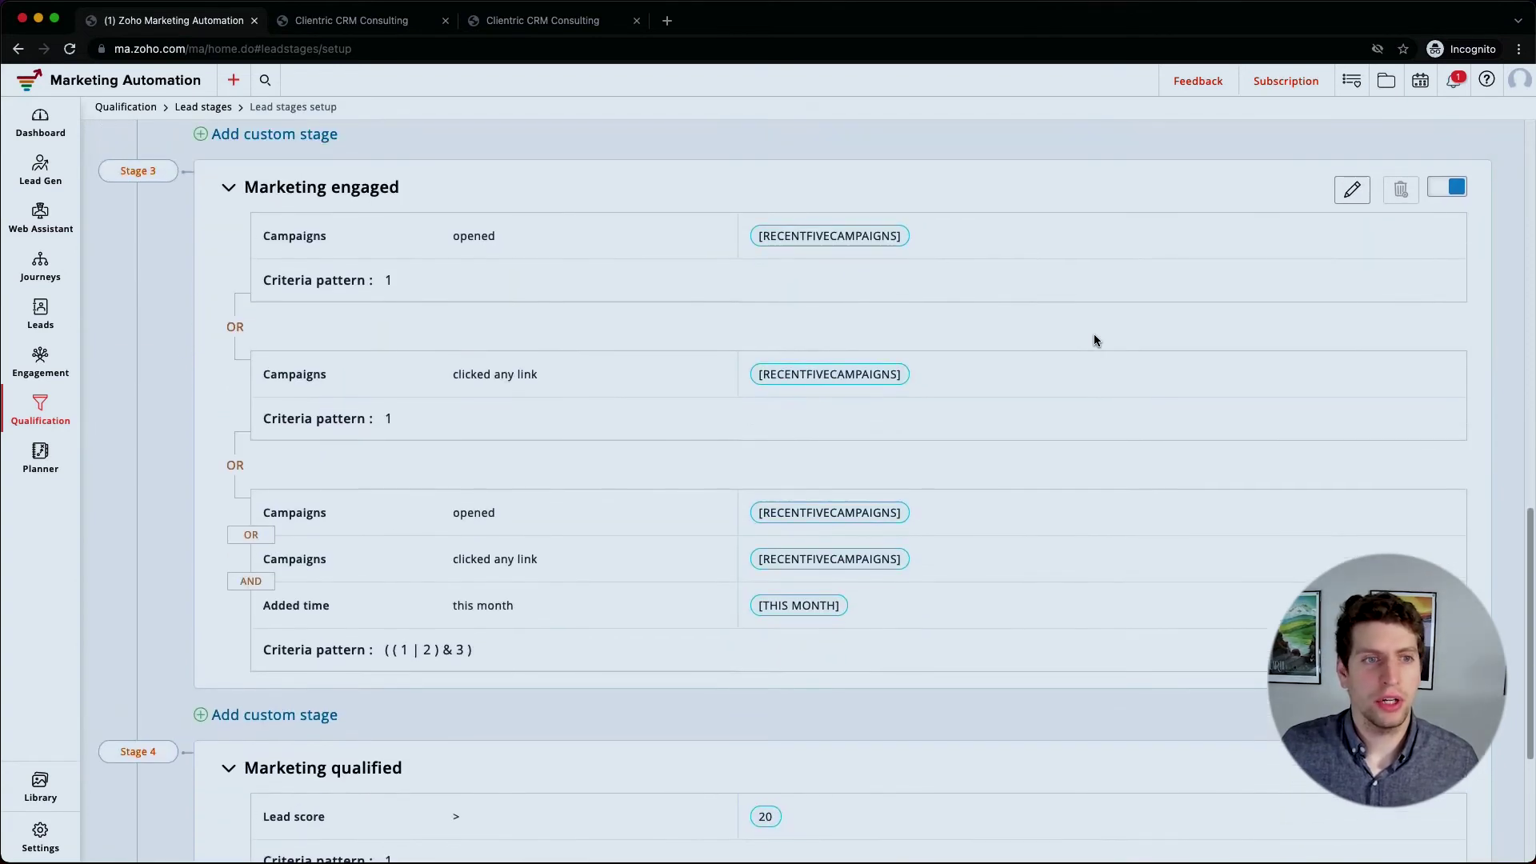
click(1352, 190)
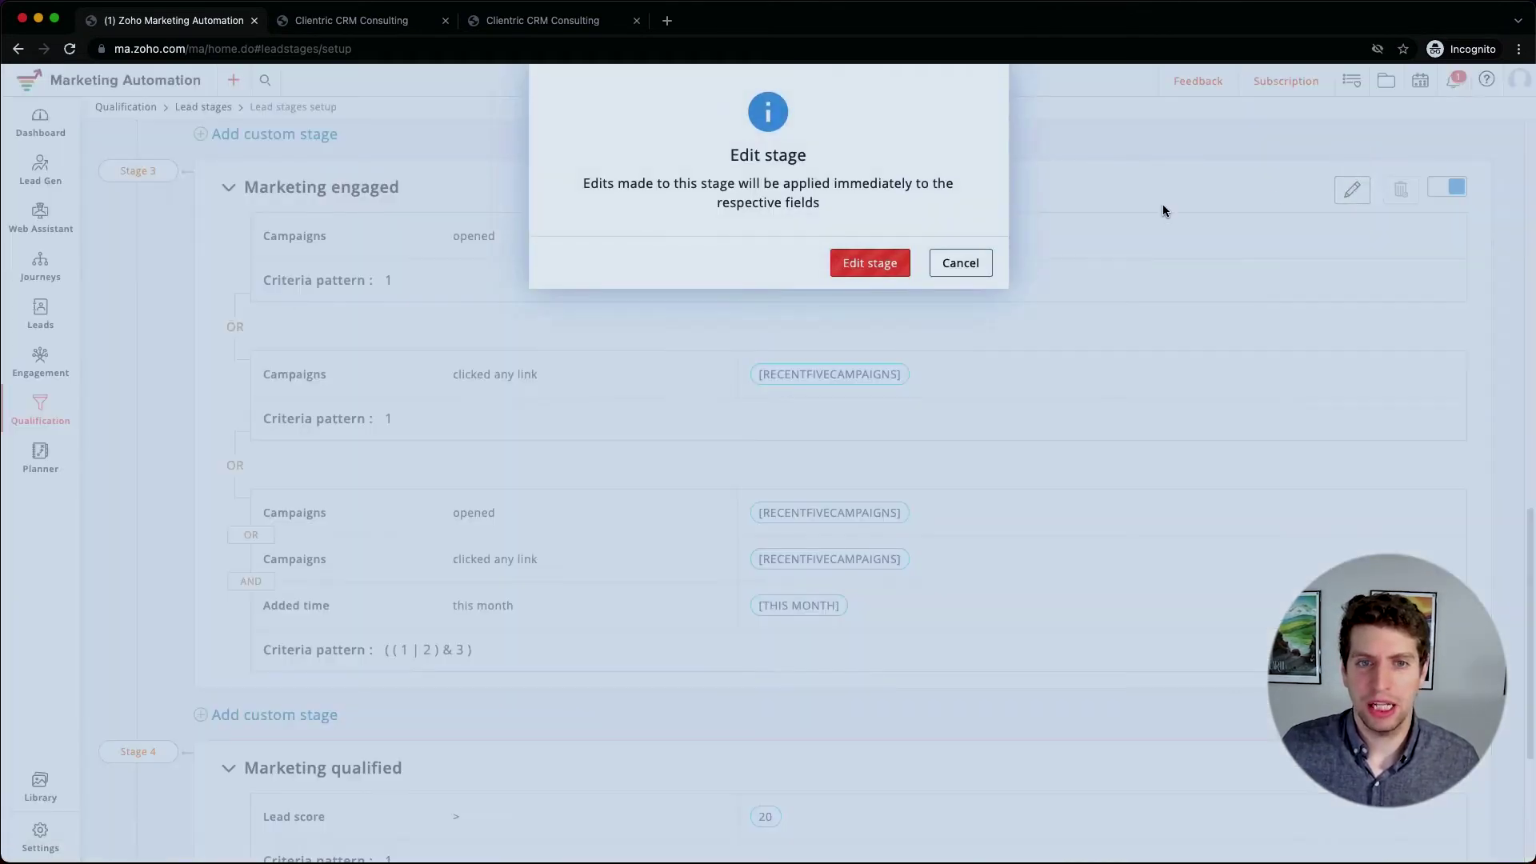
click(890, 271)
click(916, 306)
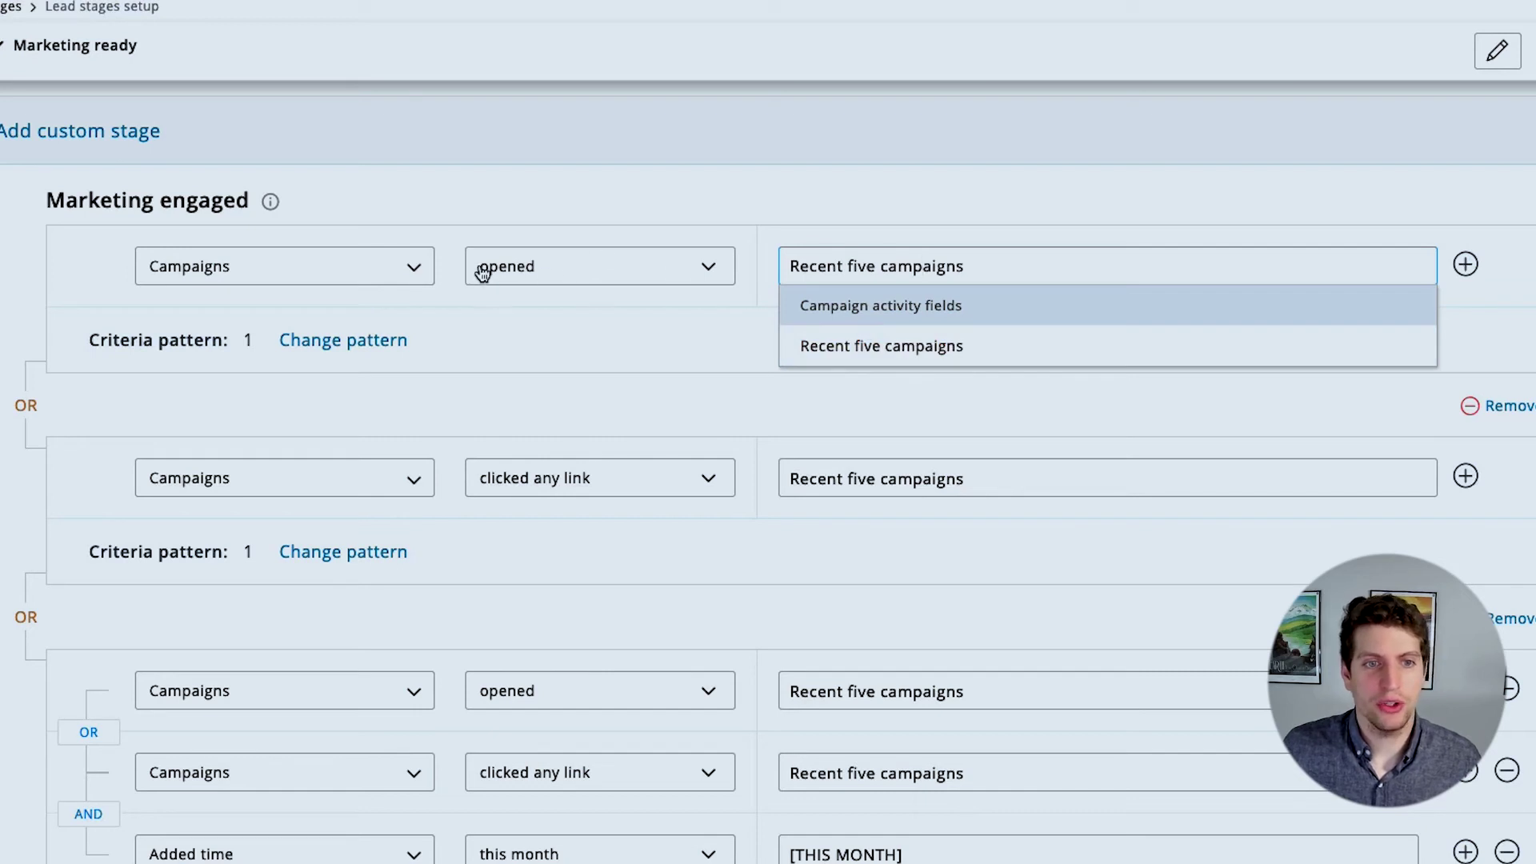
click(551, 281)
click(550, 272)
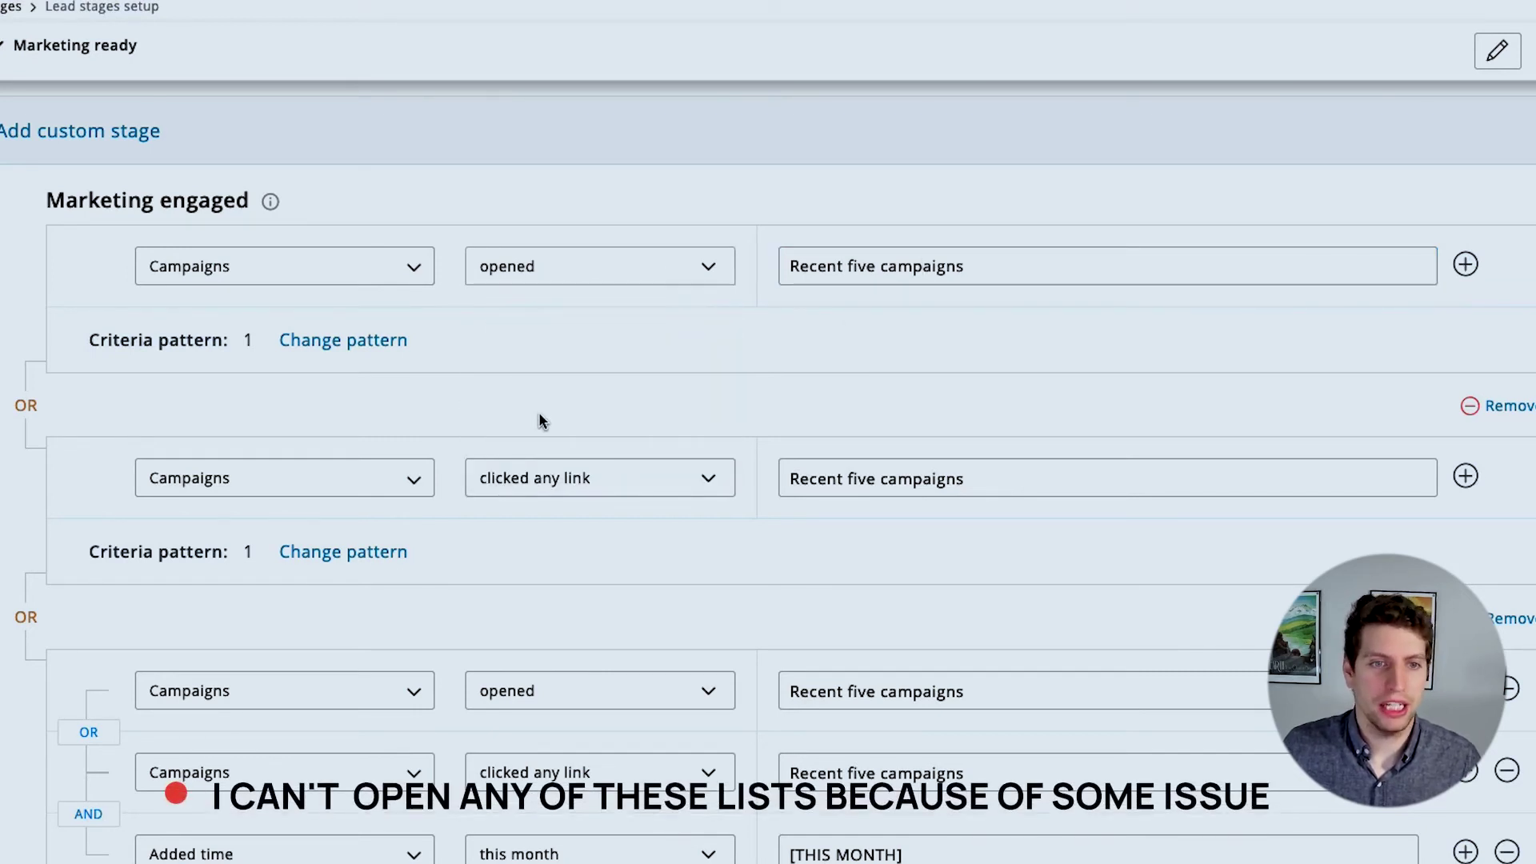
click(320, 268)
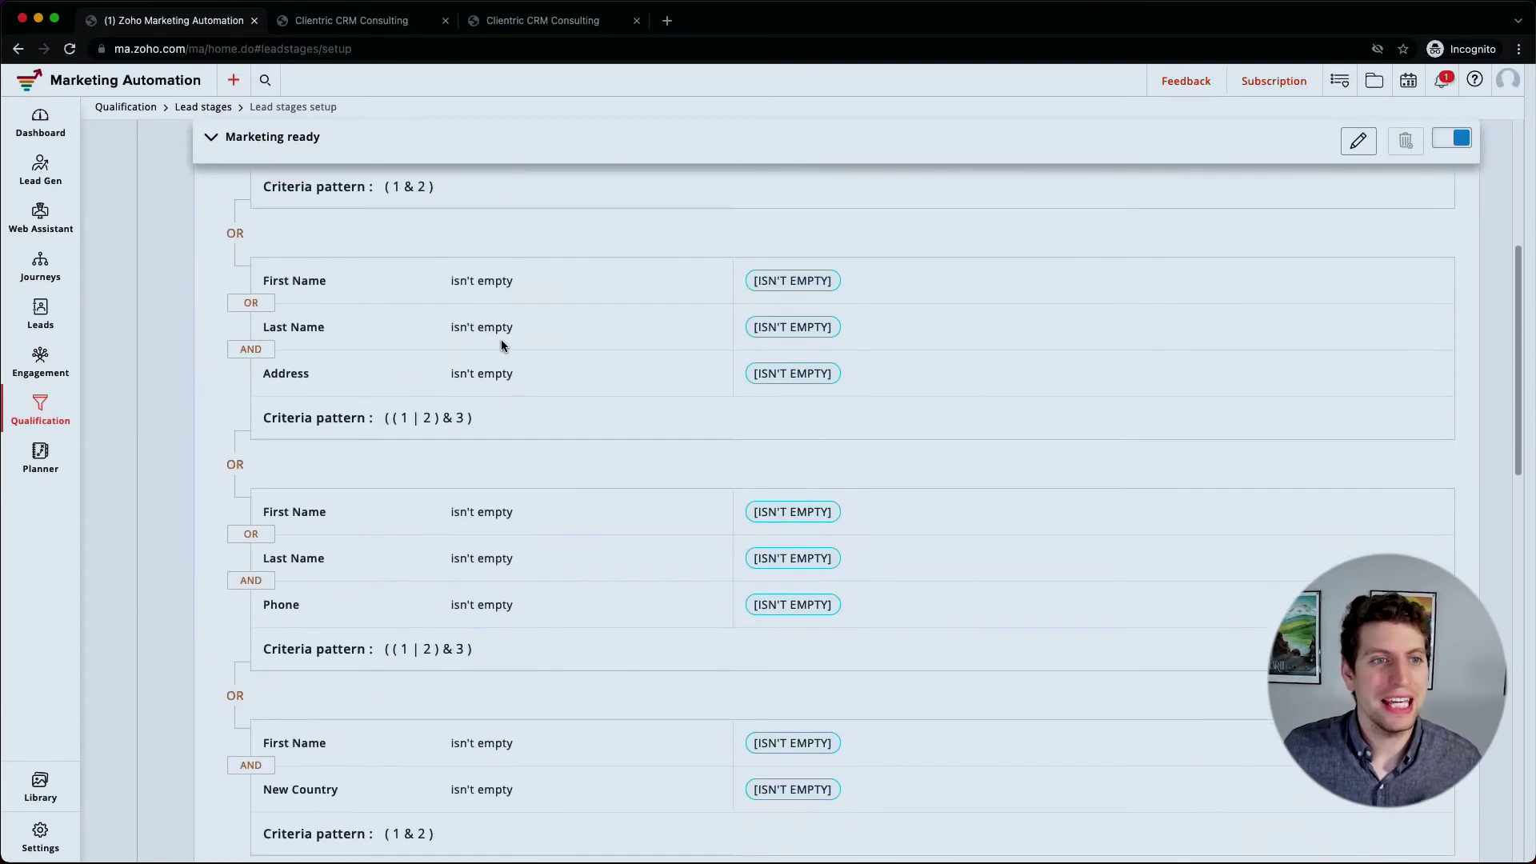
scroll(501, 339, up, 10)
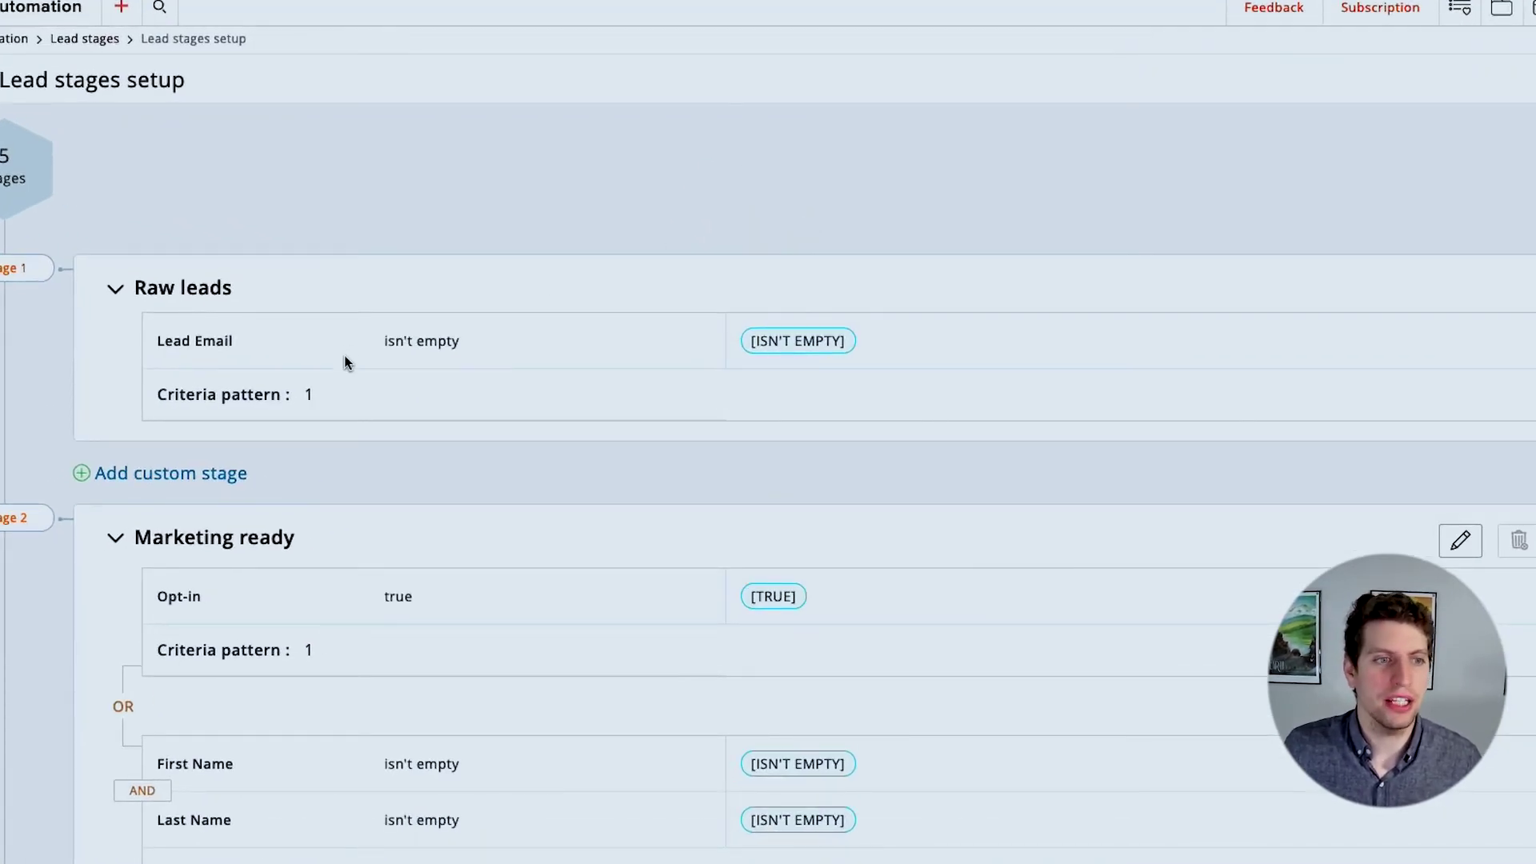
Return to the Lead stages overview showing 3 Marketing ready leads and 0 elsewhere
scroll(345, 357, down, 10)
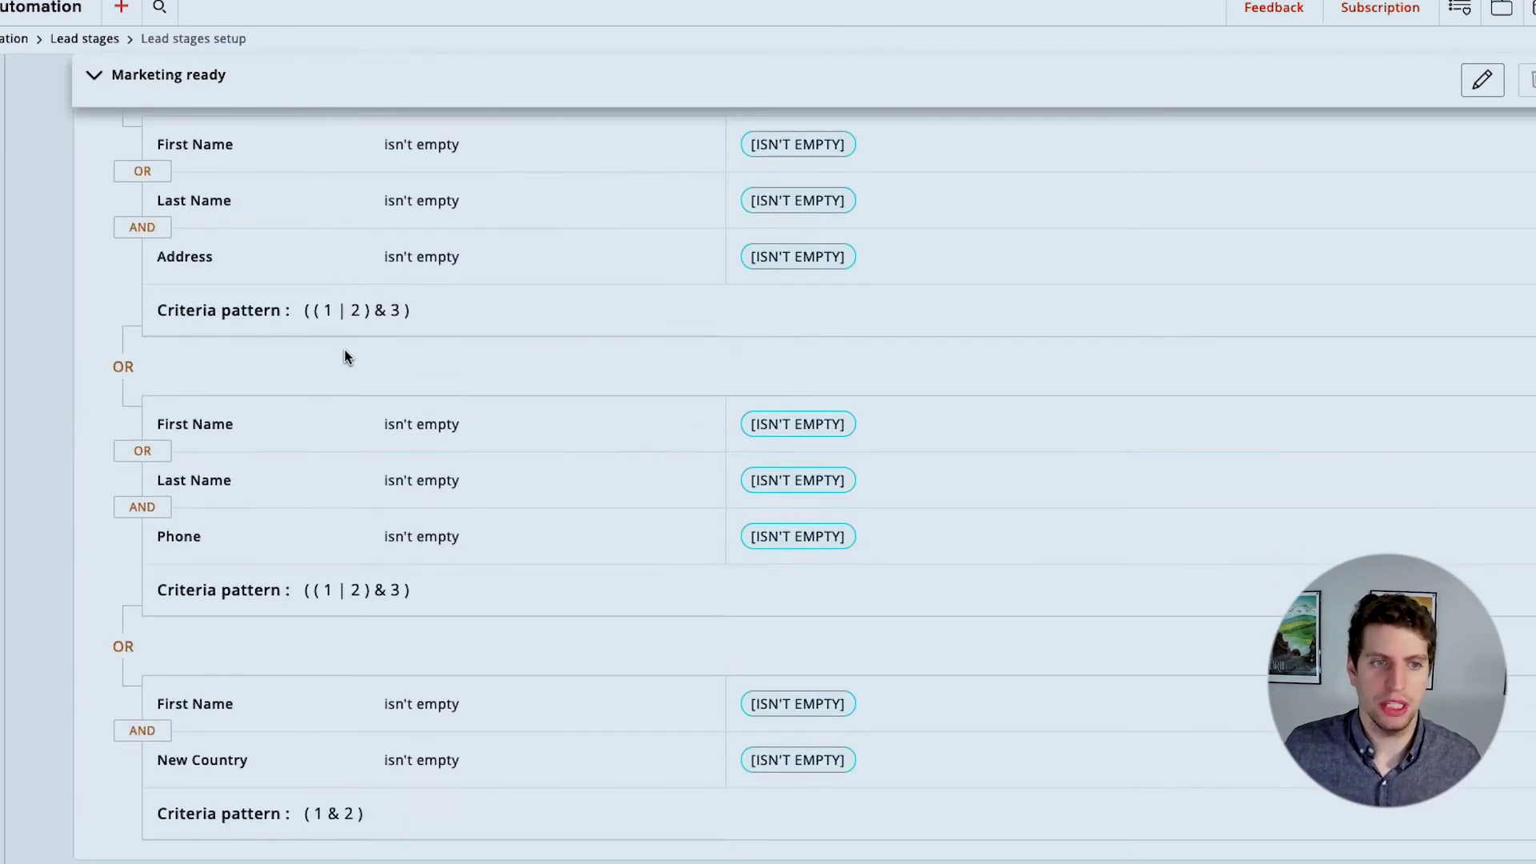
scroll(344, 357, down, 20)
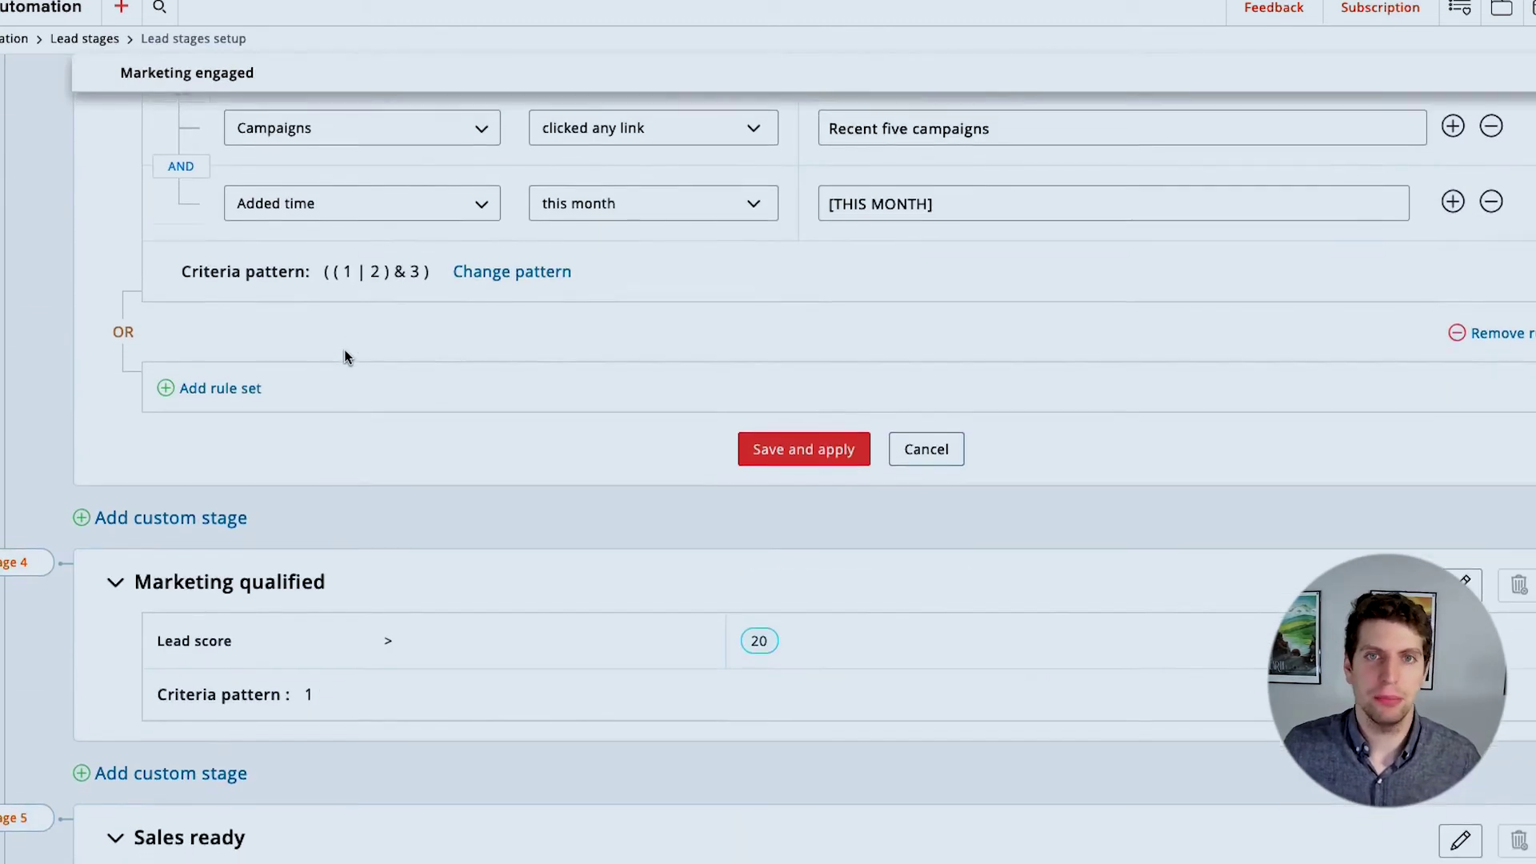
scroll(345, 357, down, 3)
scroll(344, 356, up, 20)
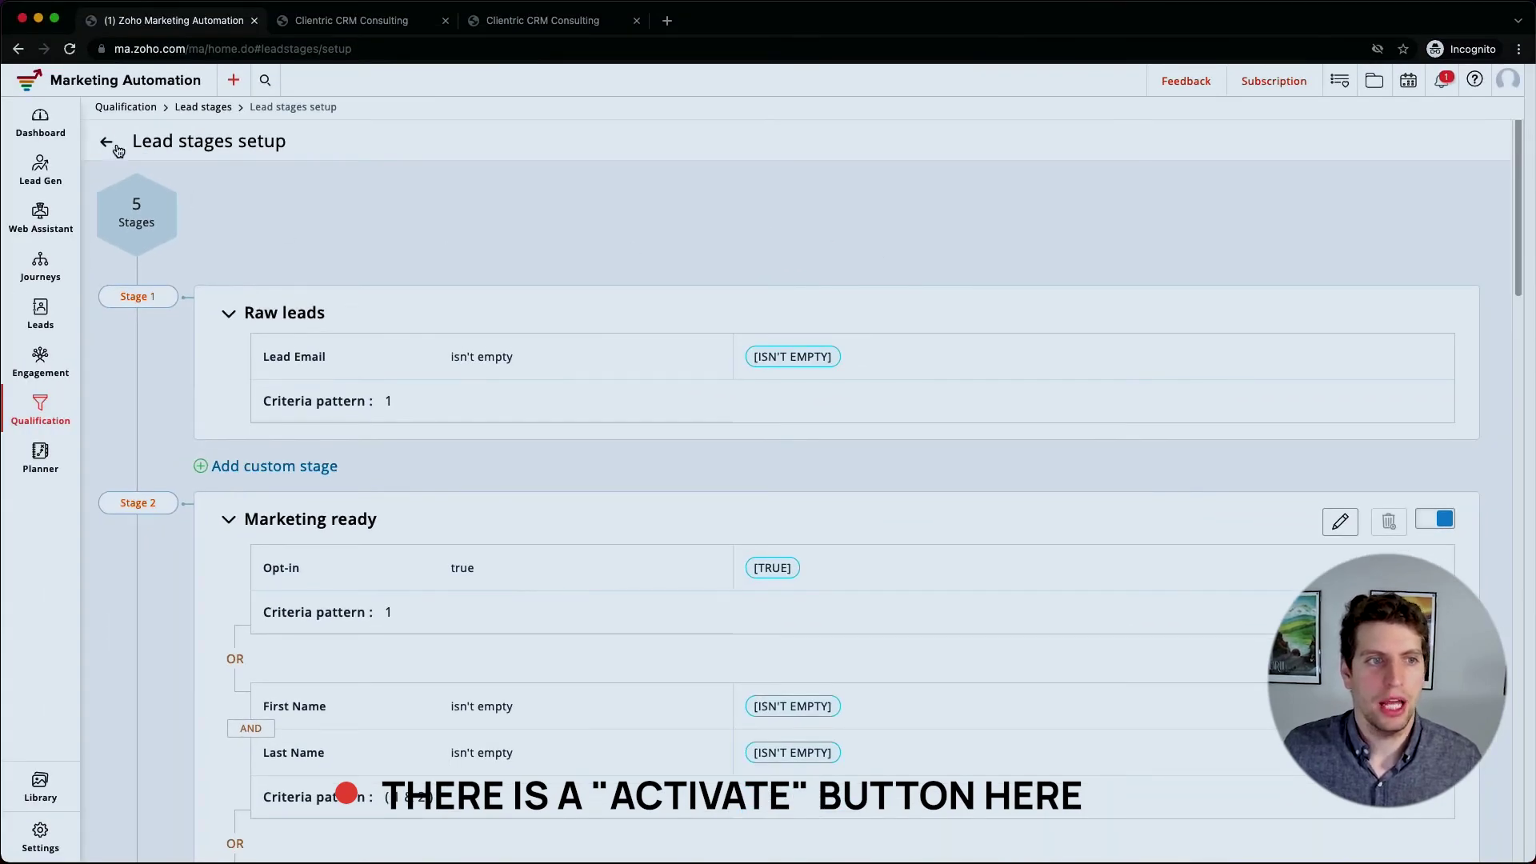
click(115, 146)
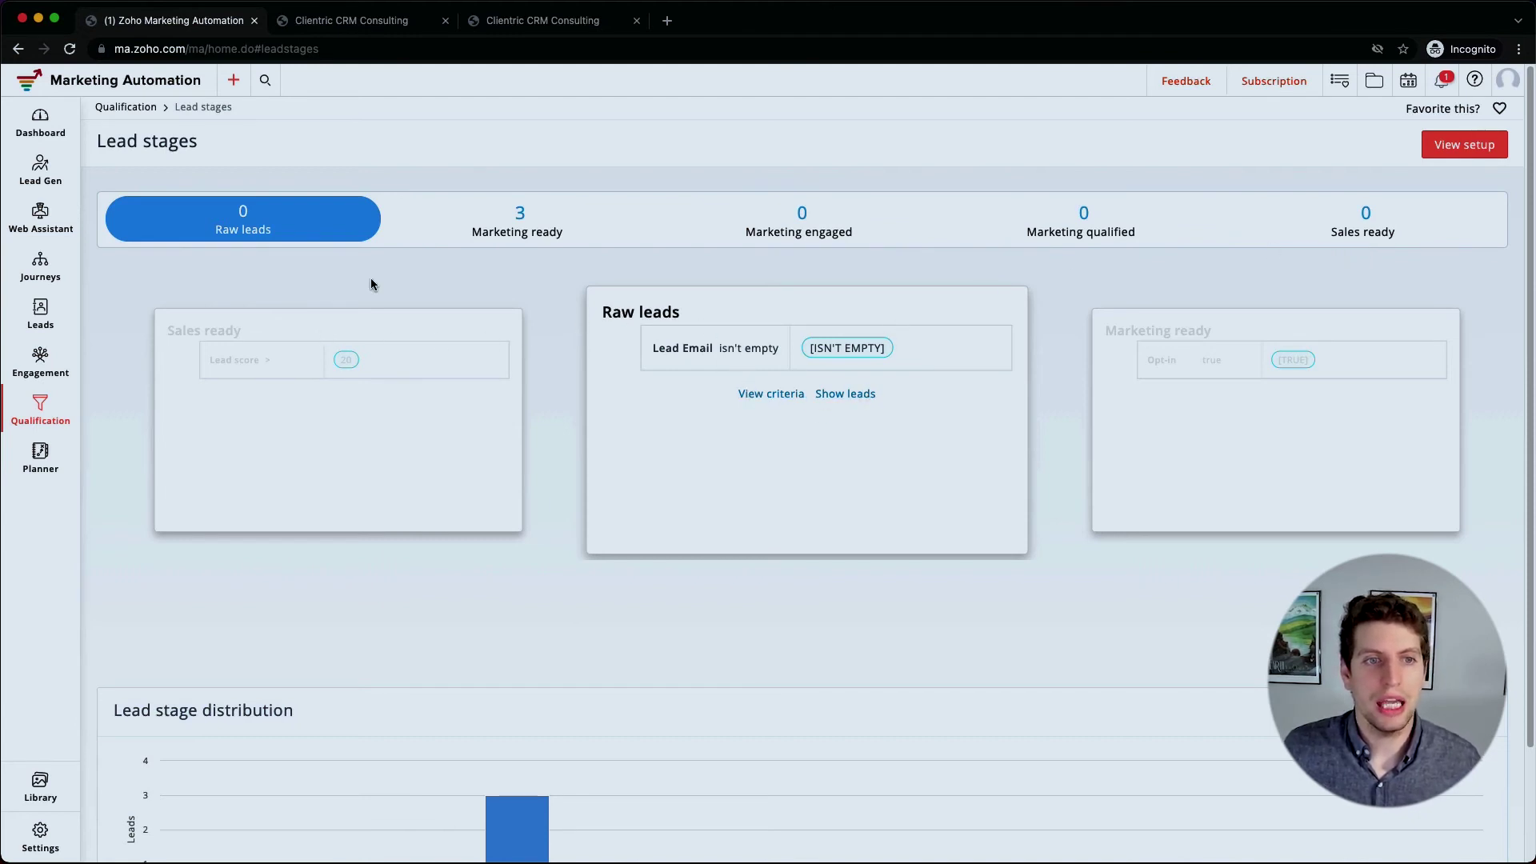
Show Marketing ready's criteria card, then Marketing engaged's recent-five-campaigns criteria with 0 leads
click(522, 224)
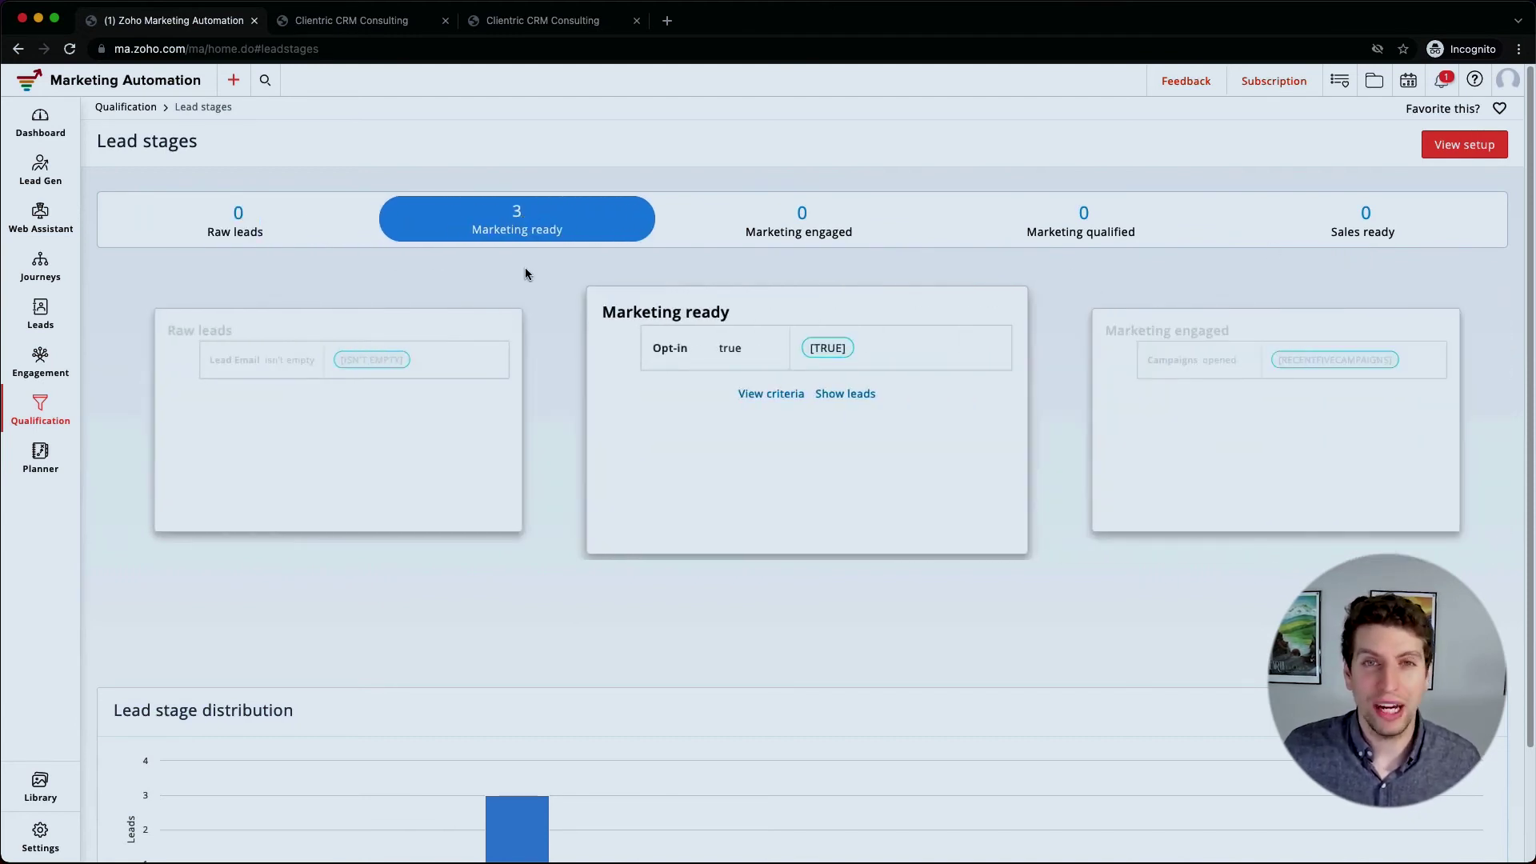
click(800, 238)
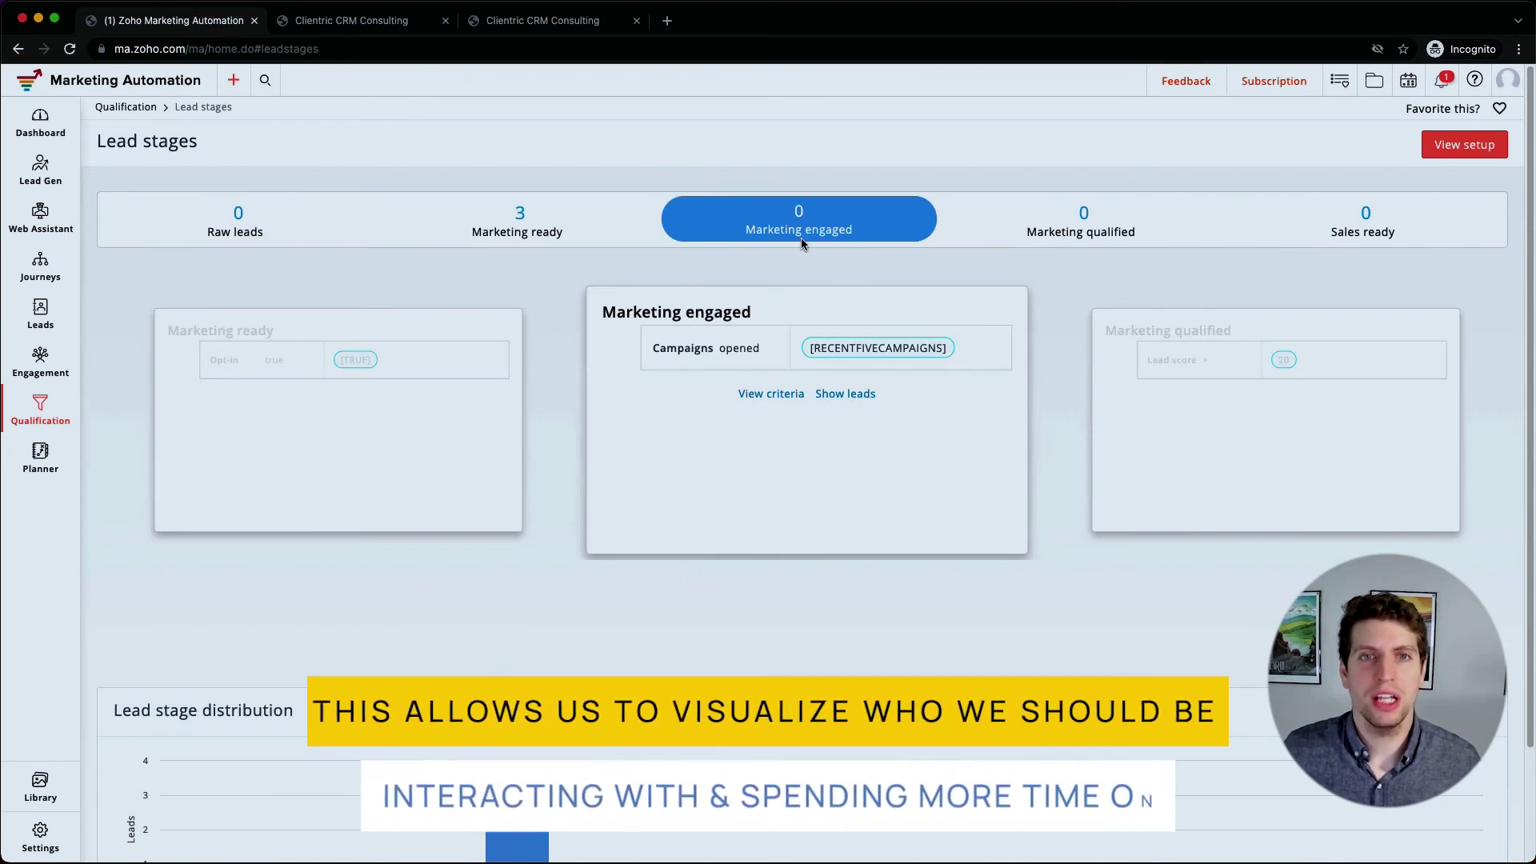